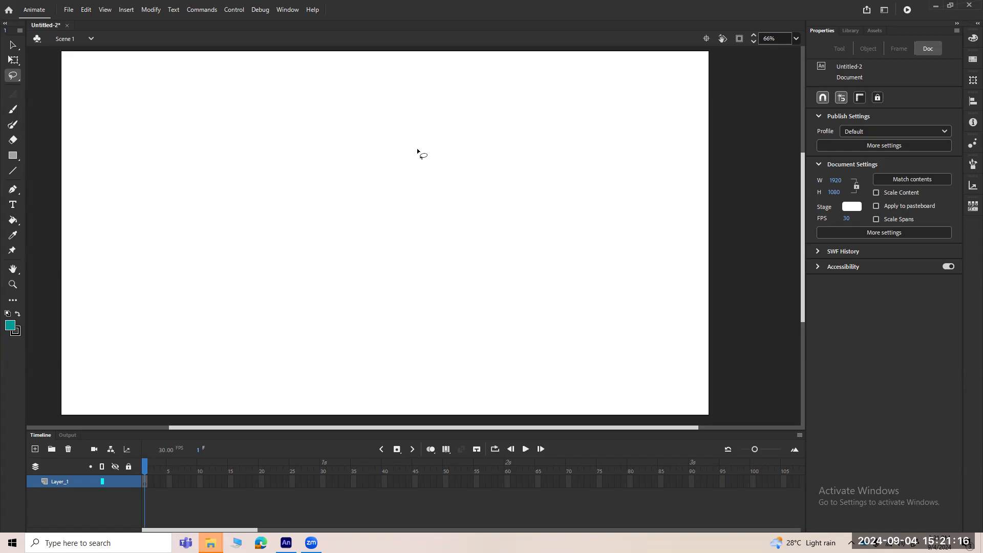
- Draw a cartoon boy's head with the Classic Brush, including spiky hair, eyes, brows, nose, smile and ears
key(b)
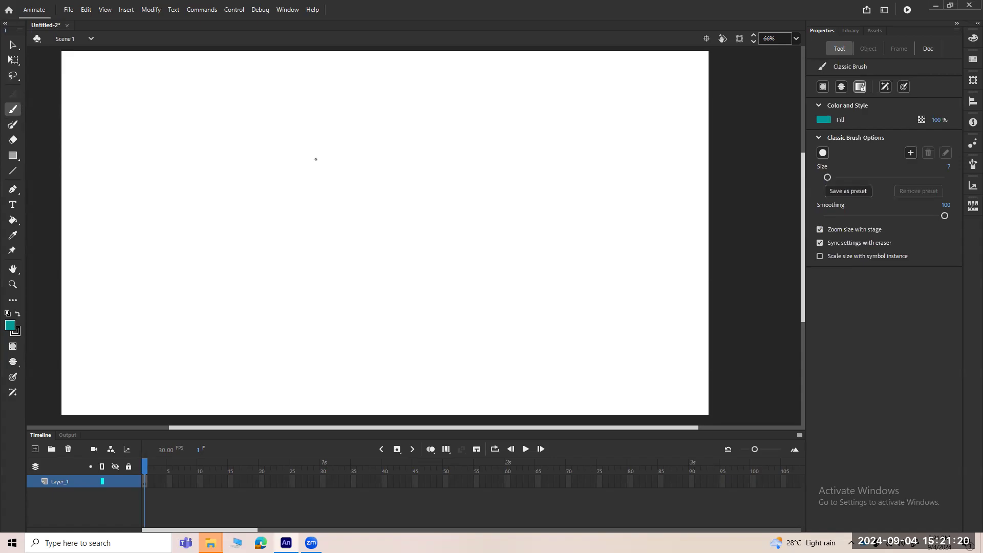
mouse_move(321, 140)
mouse_down()
mouse_move(311, 191)
mouse_move(361, 245)
mouse_move(418, 124)
mouse_move(414, 227)
mouse_move(327, 244)
mouse_move(417, 227)
mouse_up()
drag(417, 131, 410, 233)
drag(315, 211, 318, 225)
drag(419, 207, 420, 219)
mouse_move(356, 114)
mouse_down()
mouse_move(306, 126)
mouse_move(307, 144)
mouse_move(387, 98)
mouse_move(424, 120)
mouse_move(442, 168)
mouse_move(435, 204)
mouse_up()
mouse_move(328, 165)
mouse_down()
mouse_move(331, 199)
mouse_move(371, 189)
mouse_move(378, 163)
mouse_move(392, 191)
mouse_move(327, 154)
mouse_move(398, 154)
mouse_up()
drag(380, 151, 395, 150)
drag(338, 184, 341, 188)
mouse_move(383, 179)
mouse_down()
mouse_move(349, 207)
mouse_move(365, 233)
mouse_move(380, 227)
mouse_move(369, 236)
mouse_up()
drag(316, 200, 392, 242)
drag(419, 133, 413, 226)
mouse_move(310, 171)
mouse_down()
mouse_move(312, 142)
mouse_move(368, 262)
mouse_up()
key(ctrl+z)
drag(314, 186, 385, 251)
drag(415, 133, 412, 237)
mouse_move(319, 143)
mouse_down()
mouse_move(404, 123)
mouse_move(417, 195)
mouse_move(411, 232)
mouse_move(431, 209)
mouse_up()
mouse_move(315, 208)
mouse_down()
mouse_move(305, 206)
mouse_move(317, 225)
mouse_up()
drag(310, 209, 317, 218)
- Draw the boy's neck, collar, shoulders and arms below the head, ending in a horizontal baseline
key(space)
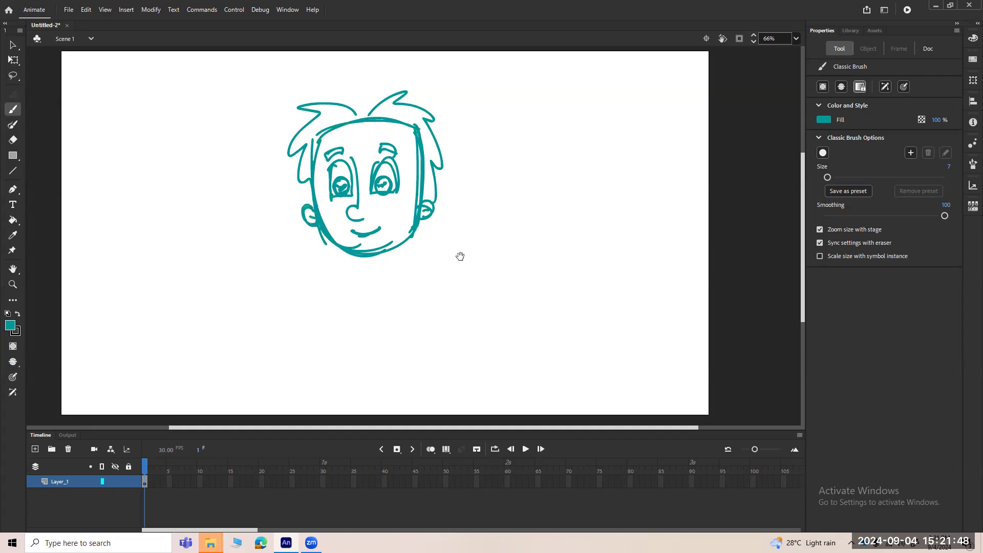
drag(454, 258, 491, 205)
drag(352, 221, 352, 305)
mouse_move(348, 231)
mouse_down()
mouse_move(469, 252)
mouse_move(476, 300)
mouse_up()
drag(462, 225, 473, 307)
drag(353, 229, 352, 305)
drag(396, 204, 380, 219)
mouse_move(408, 215)
mouse_down()
mouse_move(397, 247)
mouse_move(406, 232)
mouse_up()
mouse_move(418, 212)
mouse_down()
mouse_move(409, 231)
mouse_move(426, 248)
mouse_move(370, 291)
mouse_move(372, 318)
mouse_up()
drag(450, 240, 455, 309)
mouse_move(437, 205)
mouse_down()
mouse_move(462, 221)
mouse_move(475, 307)
mouse_up()
mouse_move(381, 212)
mouse_down()
mouse_move(349, 231)
mouse_move(353, 324)
mouse_move(389, 318)
mouse_move(315, 318)
mouse_up()
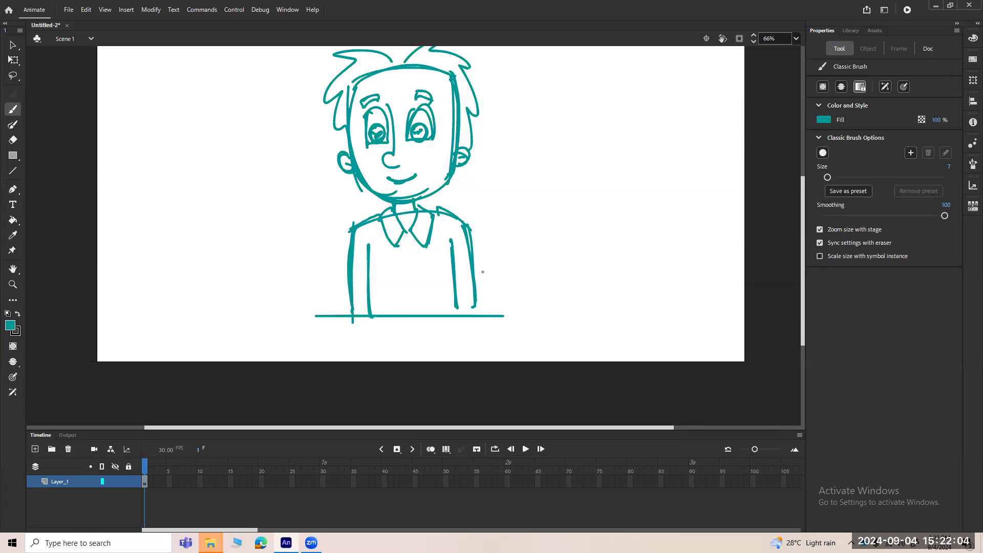
- Add extra brush strokes to reinforce the outlines of the boy's shoulders and both arms
key(z)
alt+click(471, 233)
click(406, 228)
key(b)
mouse_move(441, 234)
mouse_down()
mouse_move(424, 259)
mouse_move(423, 244)
mouse_move(429, 325)
mouse_up()
drag(445, 286, 447, 324)
mouse_move(342, 246)
mouse_down()
mouse_move(345, 327)
mouse_move(327, 324)
mouse_up()
drag(336, 226, 352, 218)
drag(441, 232, 425, 216)
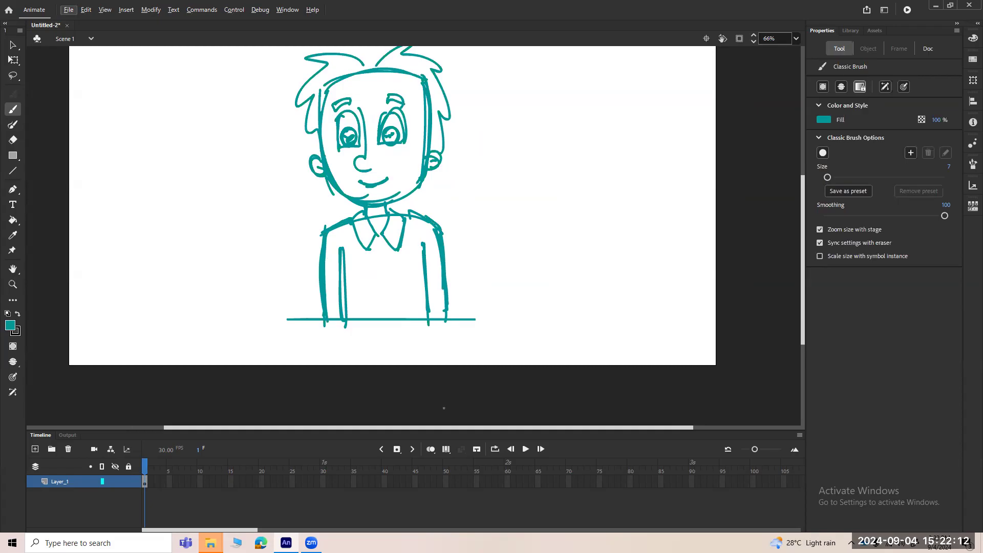
- Enlarge the view of the boy's face with the Zoom tool and reduce it back to 66%
key(space)
drag(489, 178, 470, 198)
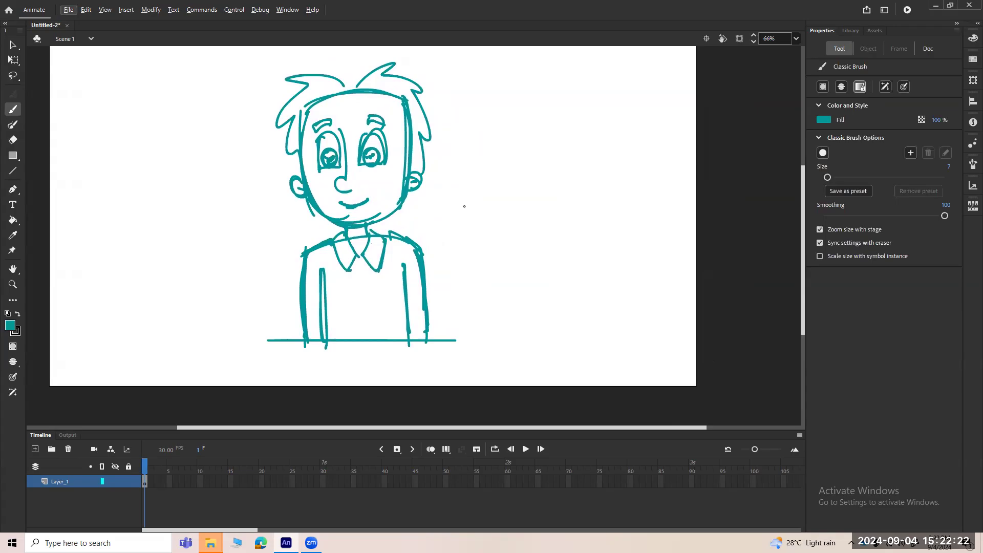
click(14, 285)
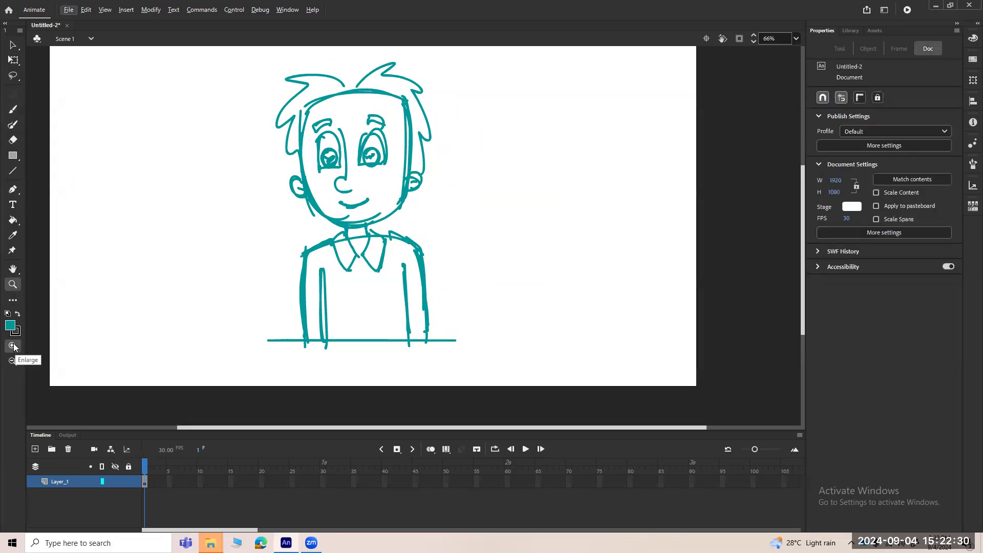
click(14, 347)
click(300, 212)
click(456, 192)
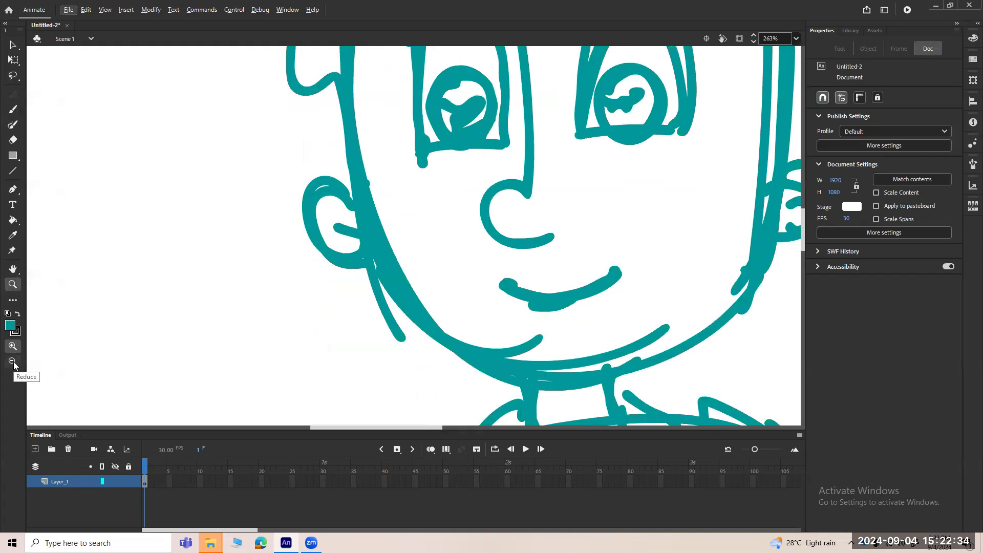
click(14, 365)
click(469, 207)
click(373, 241)
click(14, 347)
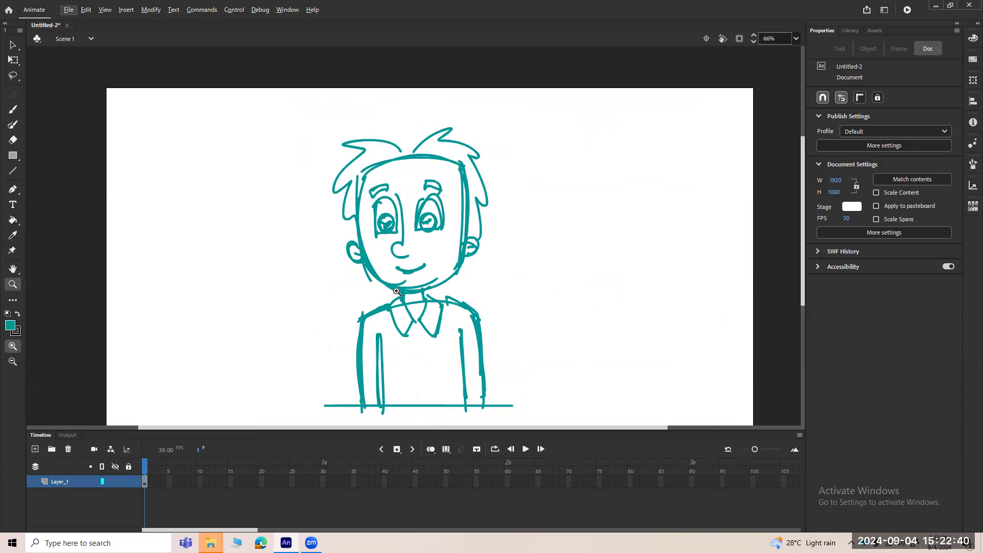
- Handwrite the note "CTRL + / CTRL -" with the brush beside the boy's head
key(b)
mouse_move(538, 222)
mouse_down()
mouse_move(537, 238)
mouse_move(587, 226)
mouse_up()
mouse_move(581, 220)
mouse_down()
mouse_move(580, 233)
mouse_move(605, 208)
mouse_move(593, 249)
mouse_up()
mouse_move(617, 223)
mouse_down()
mouse_move(616, 235)
mouse_move(627, 222)
mouse_up()
mouse_move(622, 223)
mouse_down()
mouse_move(622, 237)
mouse_move(647, 235)
mouse_up()
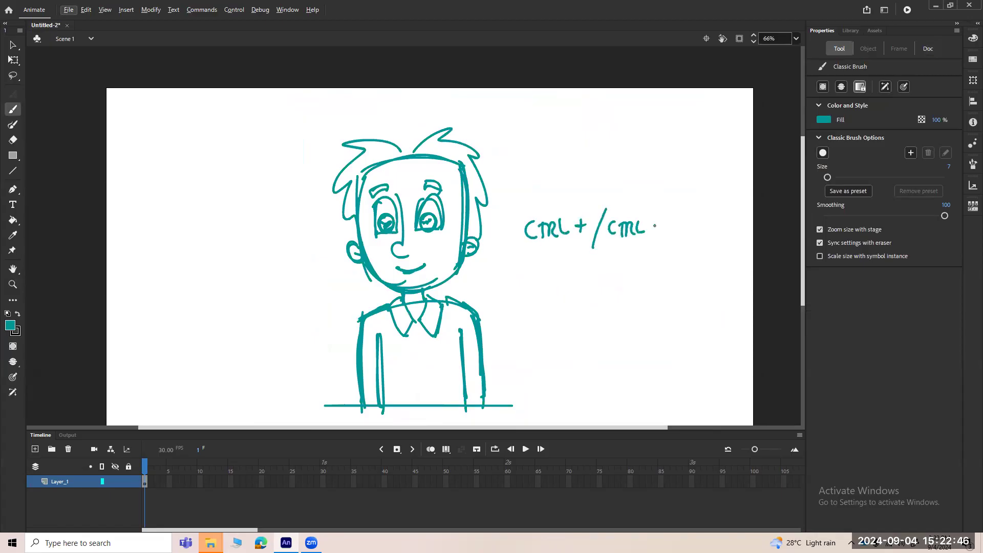
- Zoom in to 527% and back out to 66%, keeping the boy and the handwritten note in view
key(ctrl+equal)
key(ctrl+equal)
key(ctrl+equal)
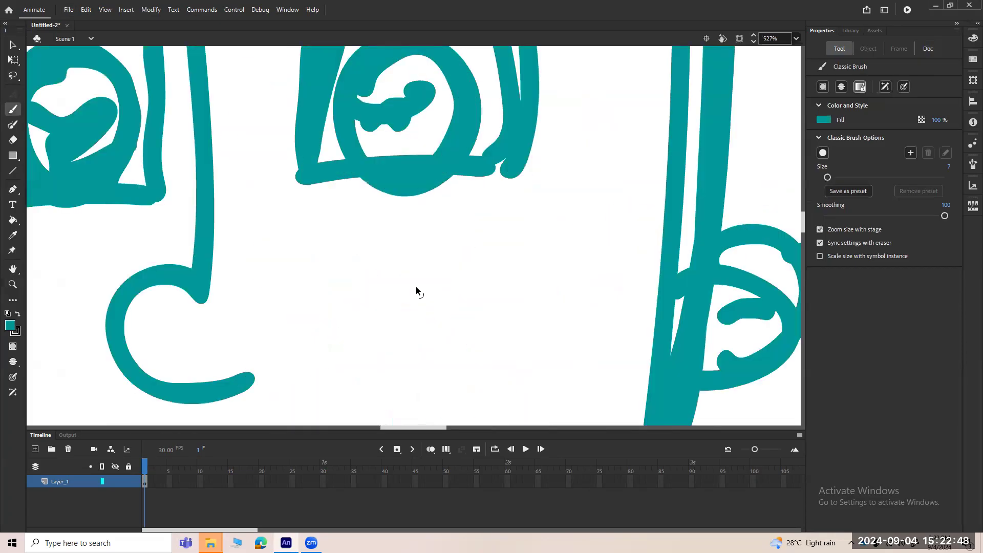
key(ctrl+minus)
key(ctrl+minus)
key(ctrl+minus)
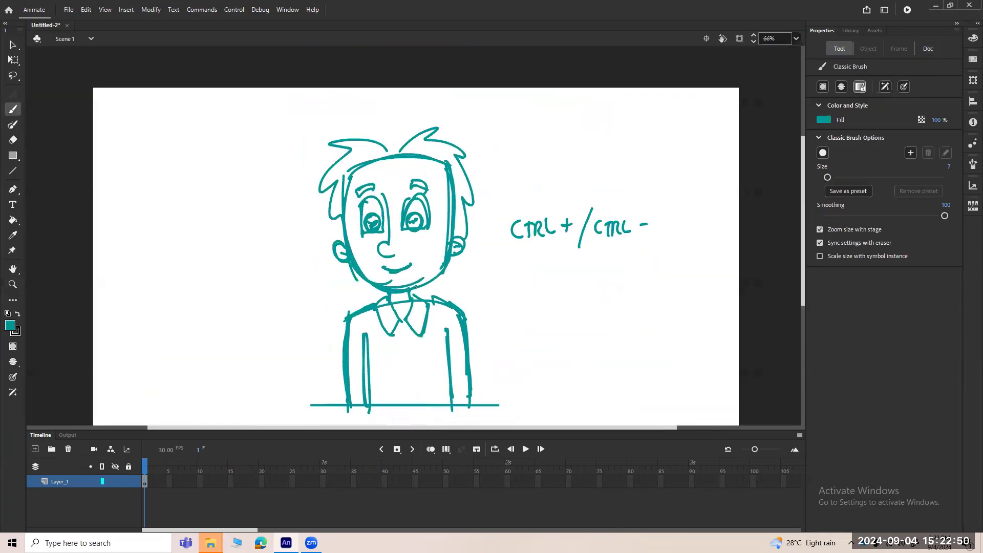
key(space)
drag(552, 286, 527, 263)
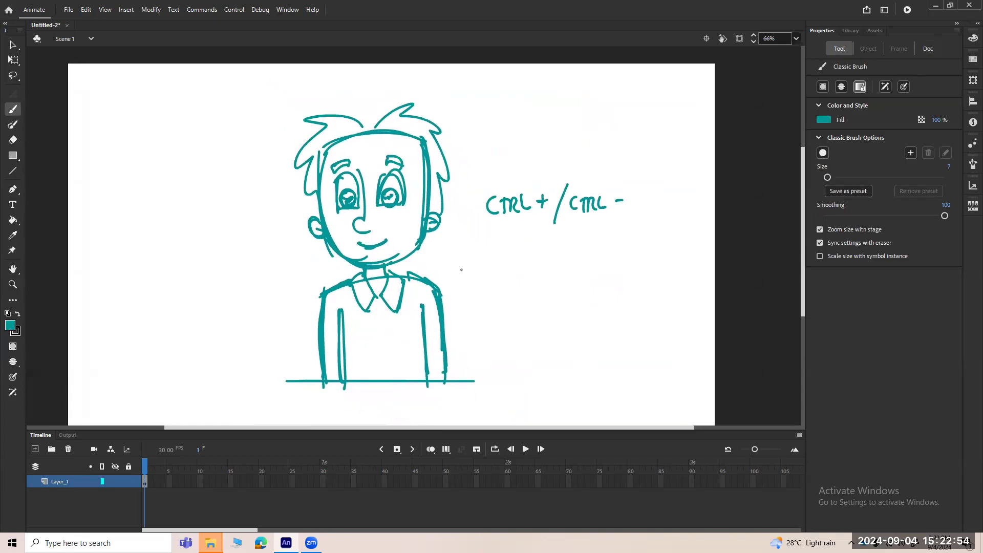
- Draw a straight diagonal line with the Line tool below the handwritten note
click(17, 170)
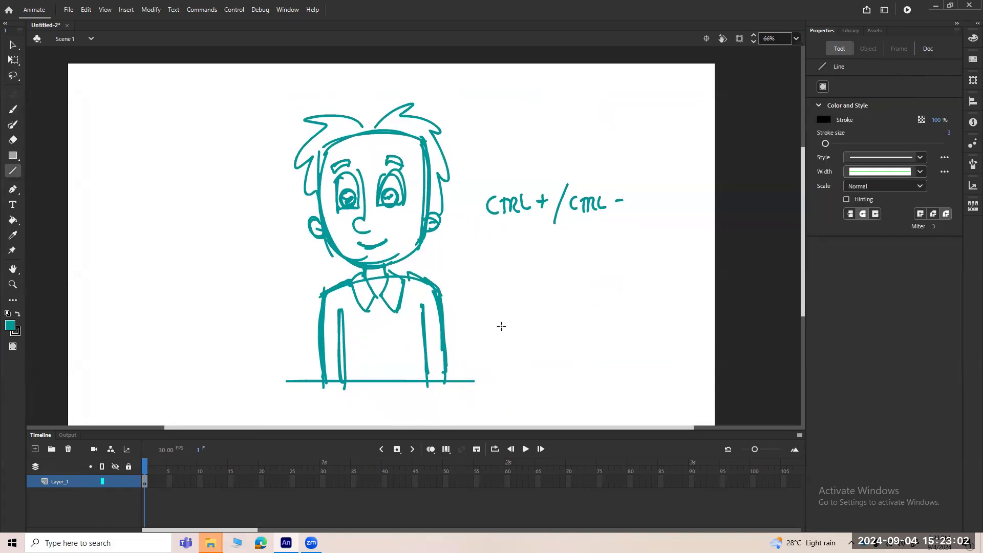
drag(489, 331, 636, 243)
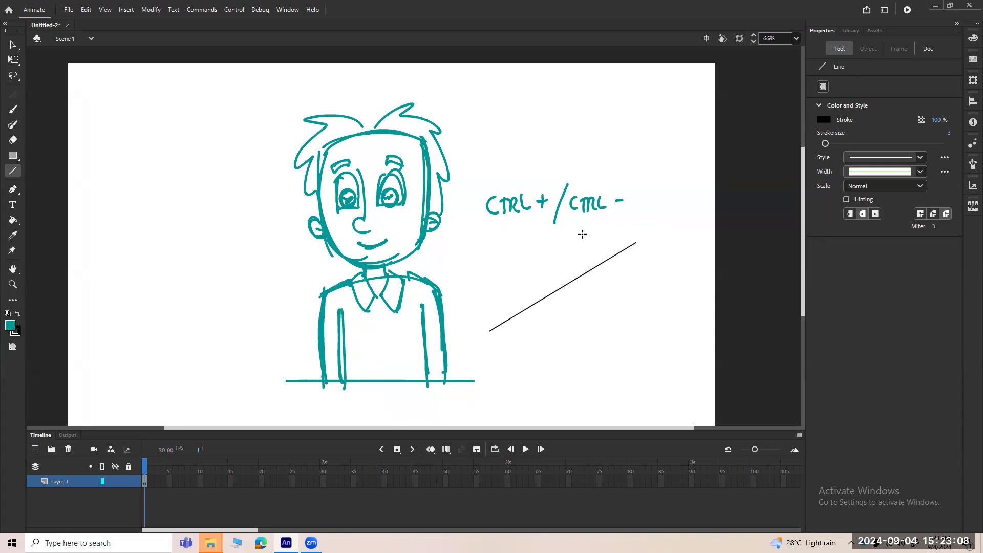
key(v)
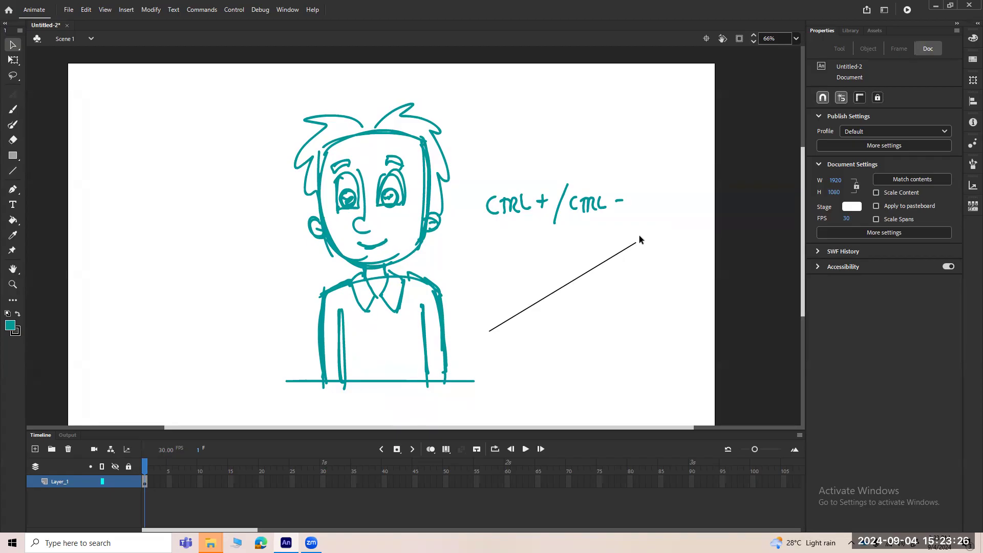
- Draw a gentle arc and an S-shaped curve with the Paint Brush beneath the straight diagonal line
click(12, 125)
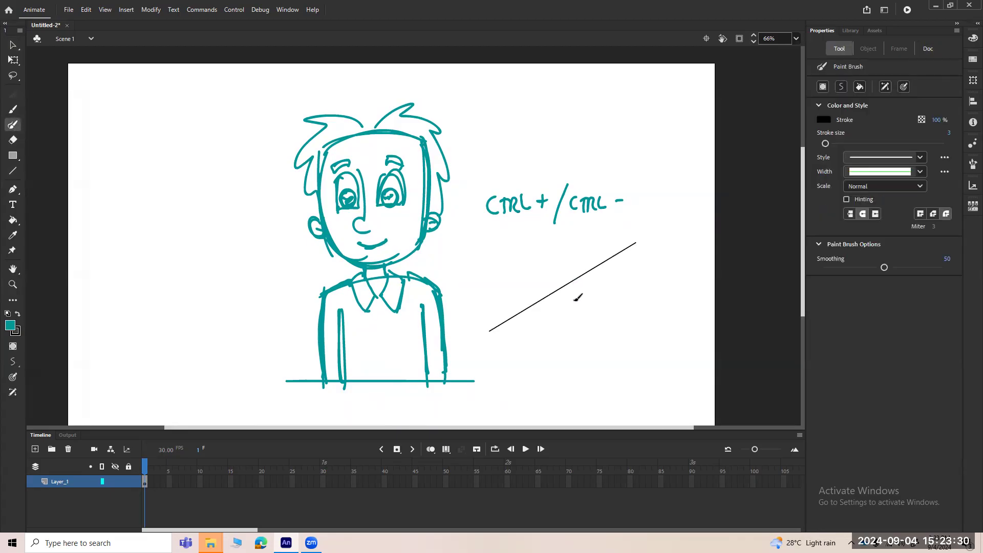
drag(518, 353, 666, 268)
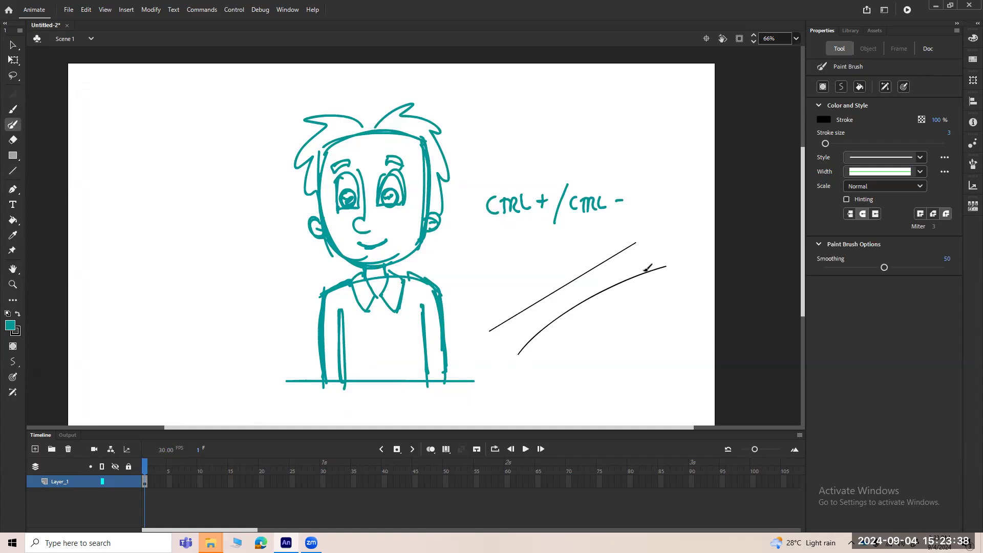
mouse_move(670, 286)
mouse_down()
mouse_move(653, 332)
mouse_move(664, 385)
mouse_up()
- Draw straight lines: a short diagonal beside the boy's shoulder, and a longer diagonal plus a short horizontal on the other side of him
click(12, 171)
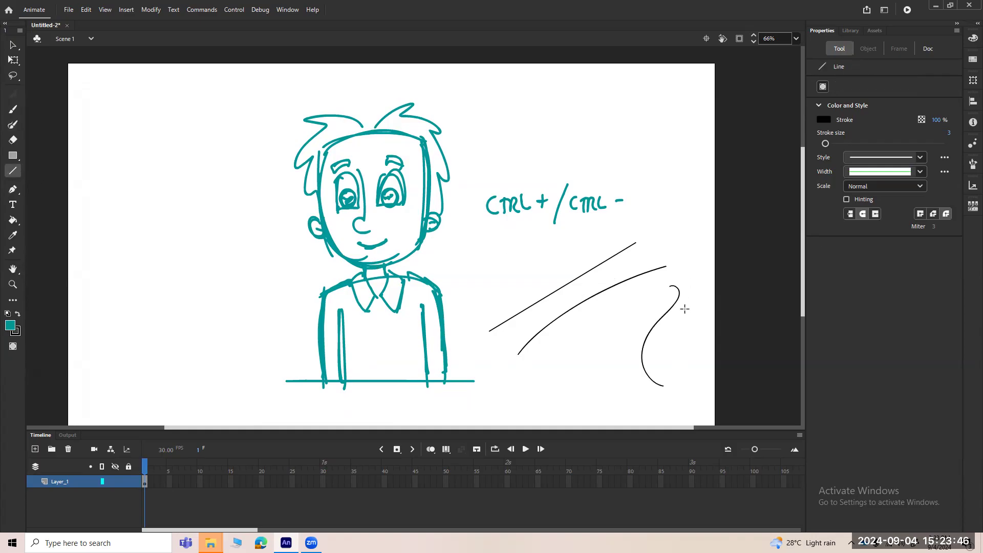
drag(517, 248, 471, 316)
drag(137, 263, 236, 193)
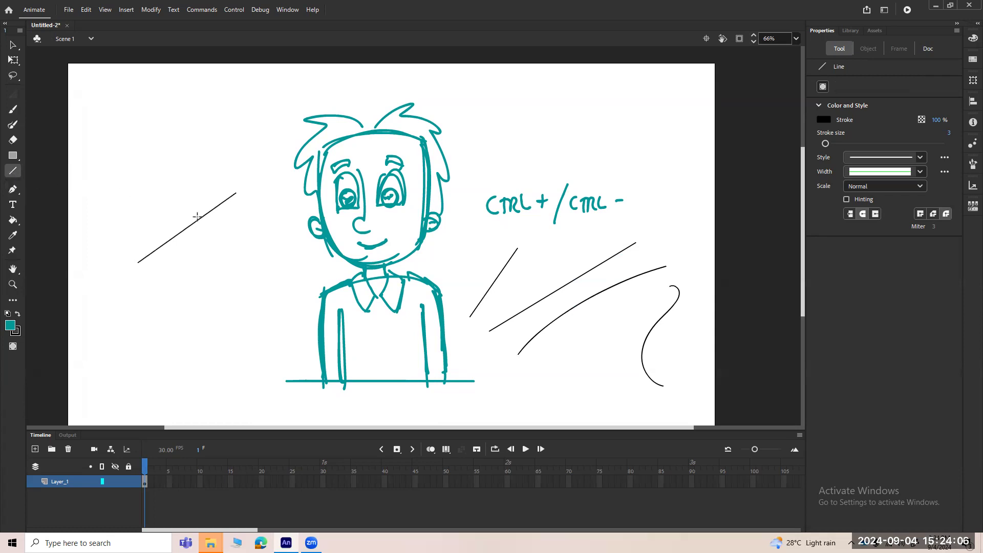
drag(208, 183, 196, 182)
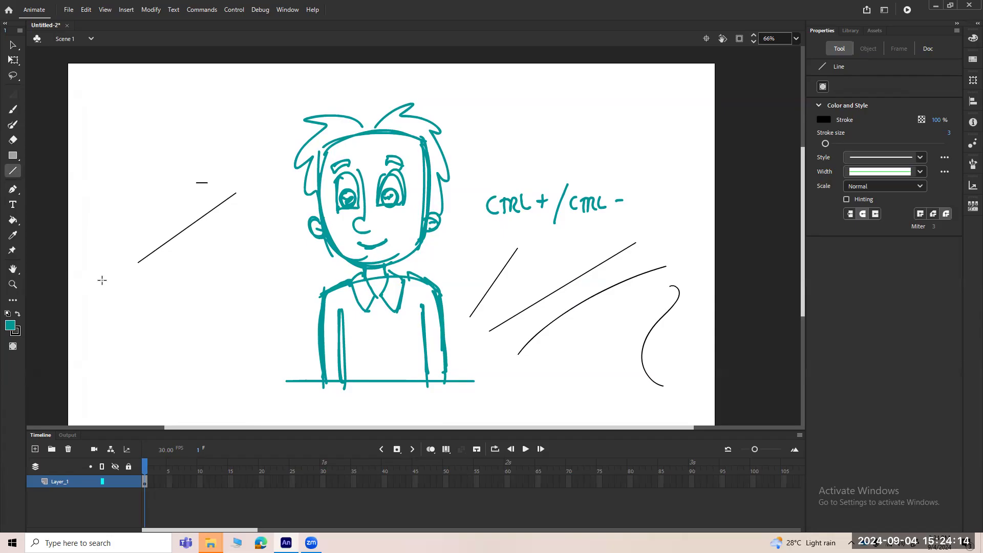
- Bend the long diagonal line beside the boy into a deep downward curve and shift its upper endpoint inward
click(13, 48)
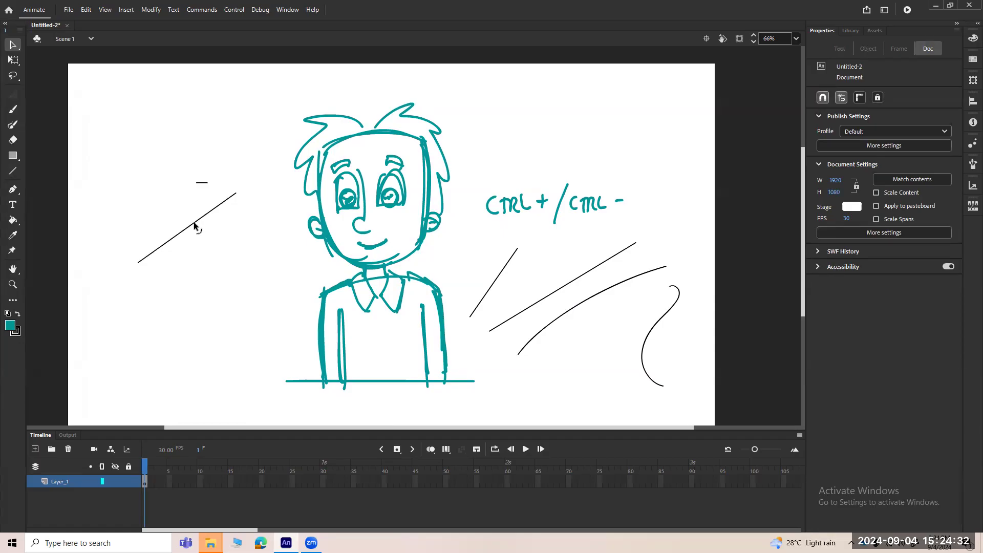
drag(194, 224, 216, 288)
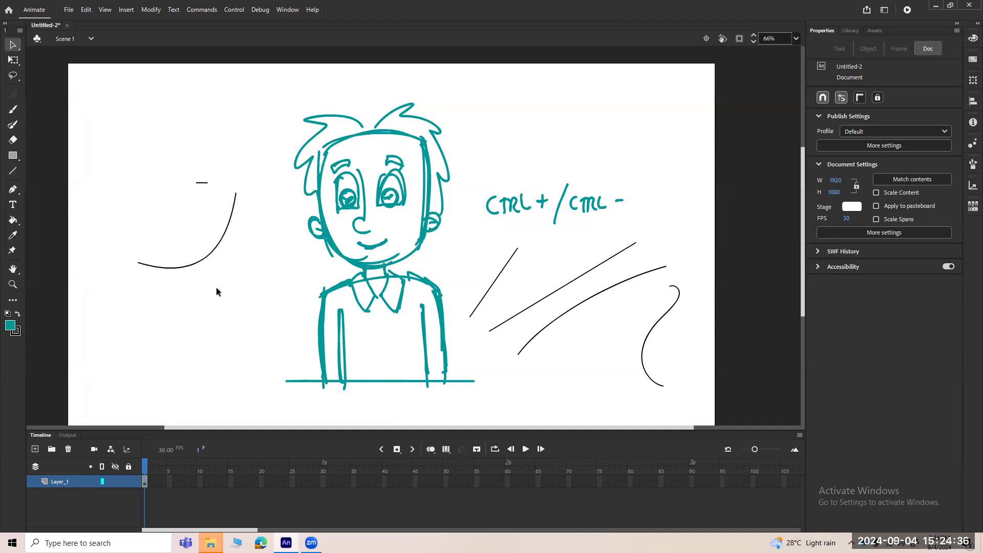
drag(236, 192, 217, 203)
drag(193, 264, 186, 288)
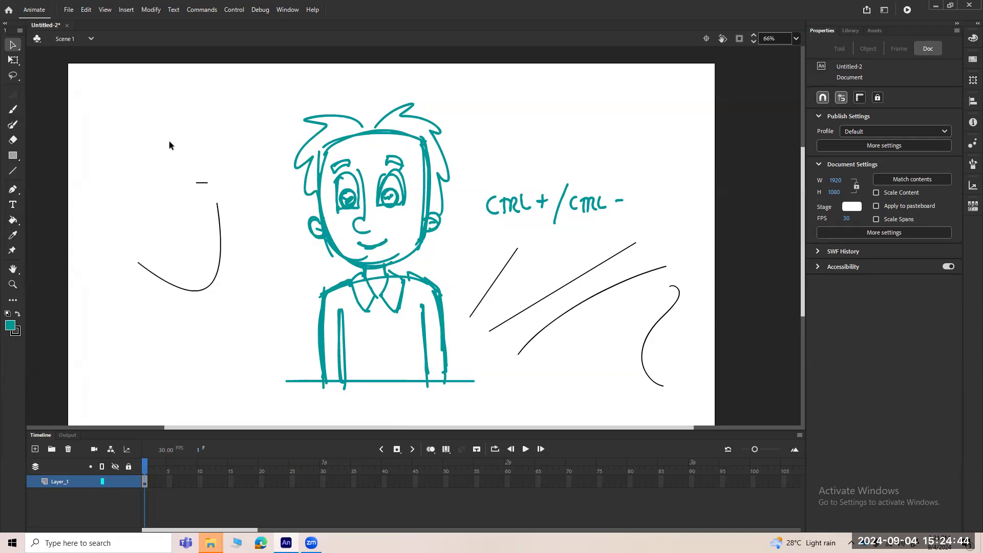
- Draw another diagonal line above the curve, bend it downward and move both of its endpoints inward
key(n)
drag(112, 157, 220, 95)
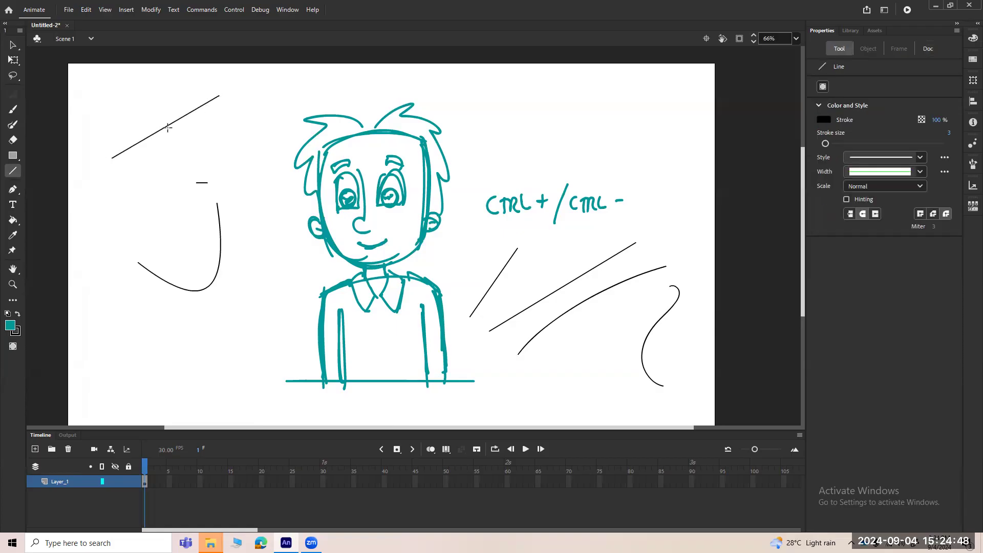
key(v)
drag(167, 129, 175, 177)
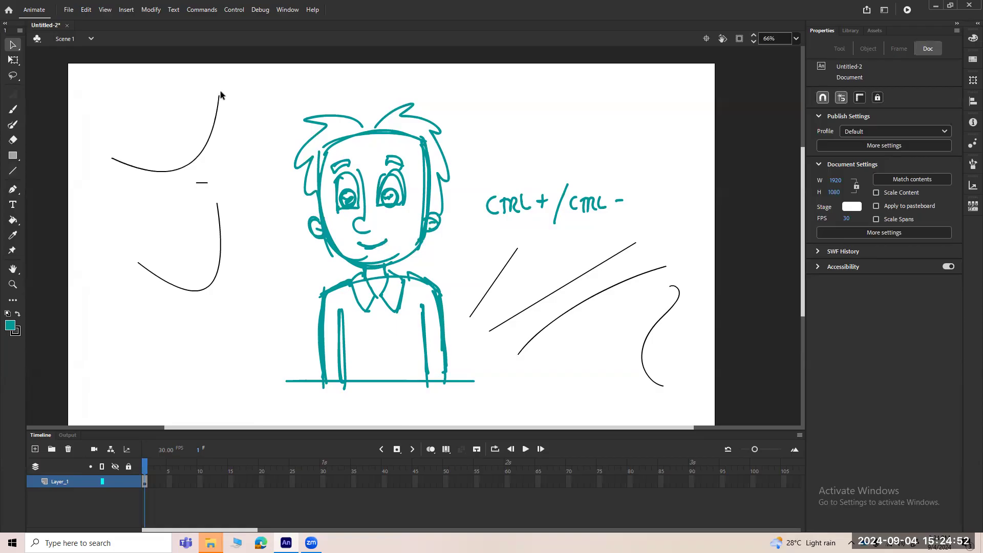
drag(219, 96, 188, 91)
drag(112, 159, 115, 125)
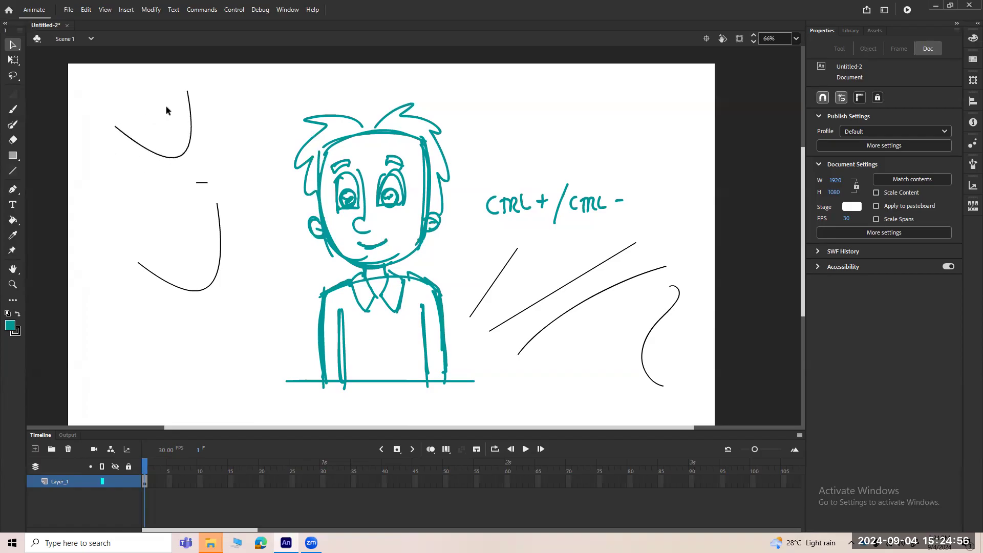
- Join the endpoints of the upper curve to those of the lower curve to form a closed outline
drag(184, 89, 217, 203)
drag(115, 125, 101, 189)
drag(139, 263, 101, 189)
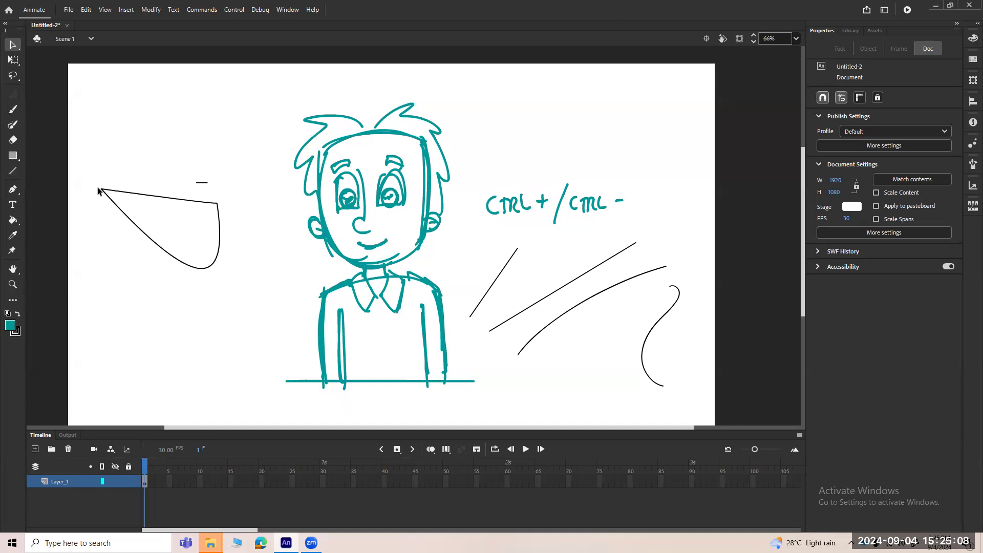
- Pull new corners out of the closed outline to make a spiky shape and fill it with teal
drag(207, 268, 188, 316)
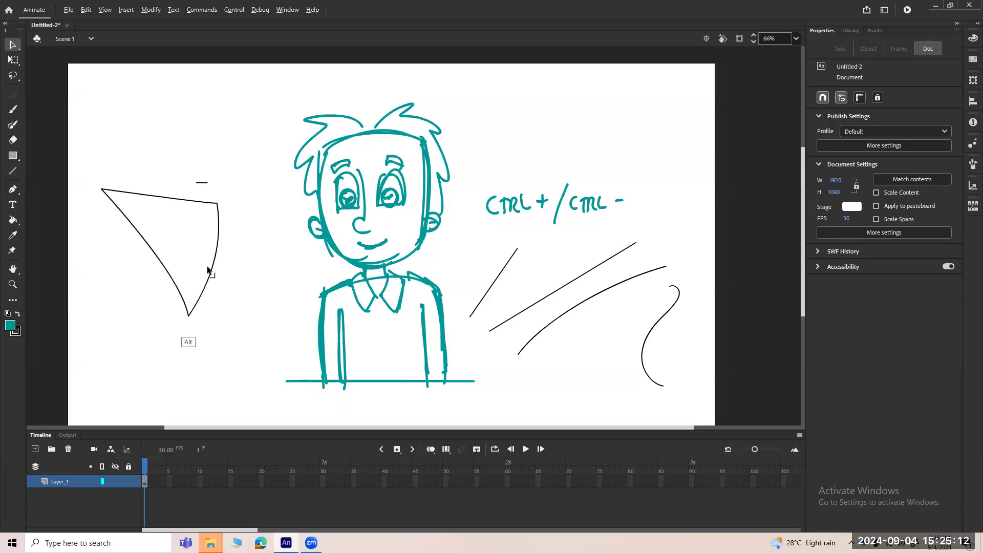
drag(152, 252, 118, 301)
drag(213, 264, 246, 287)
drag(118, 253, 83, 272)
drag(168, 199, 157, 161)
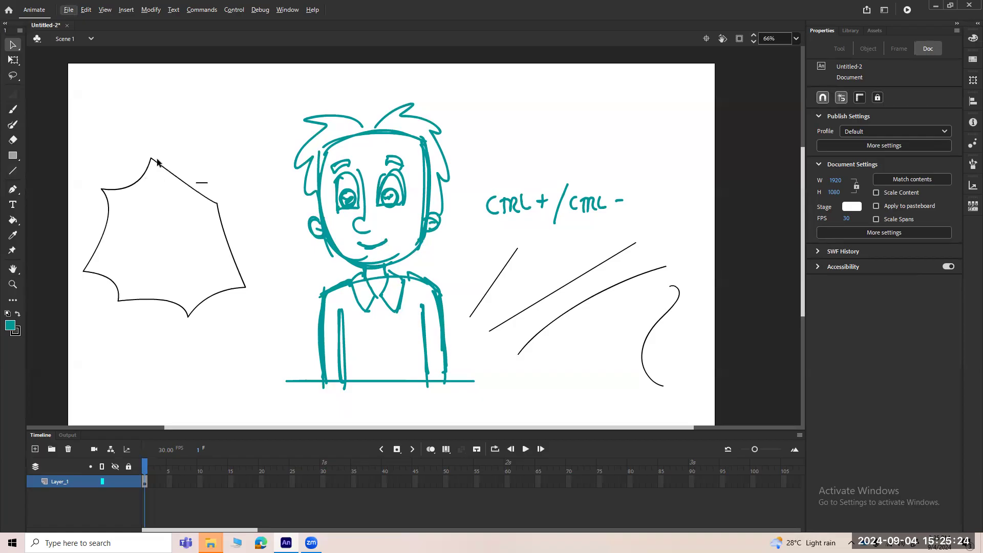
click(13, 220)
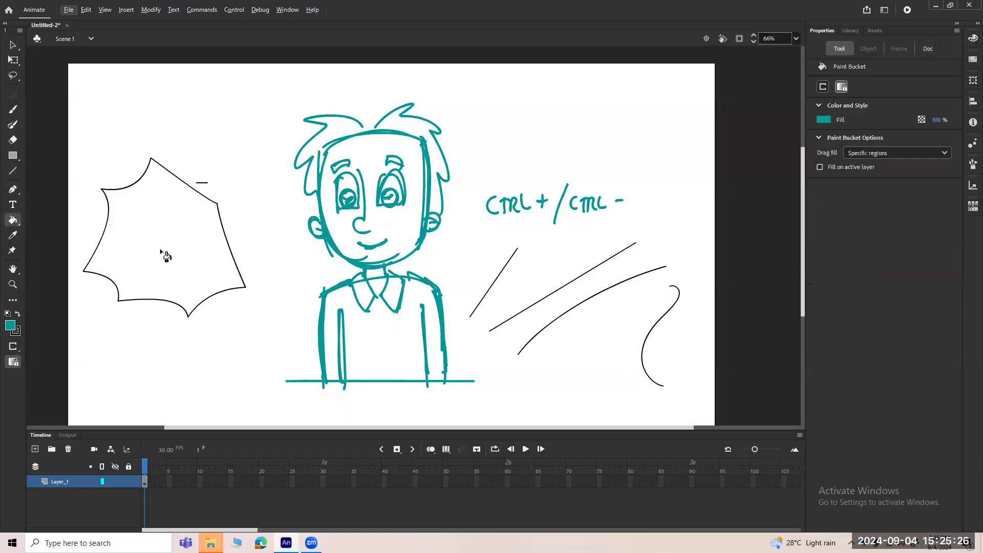
click(172, 272)
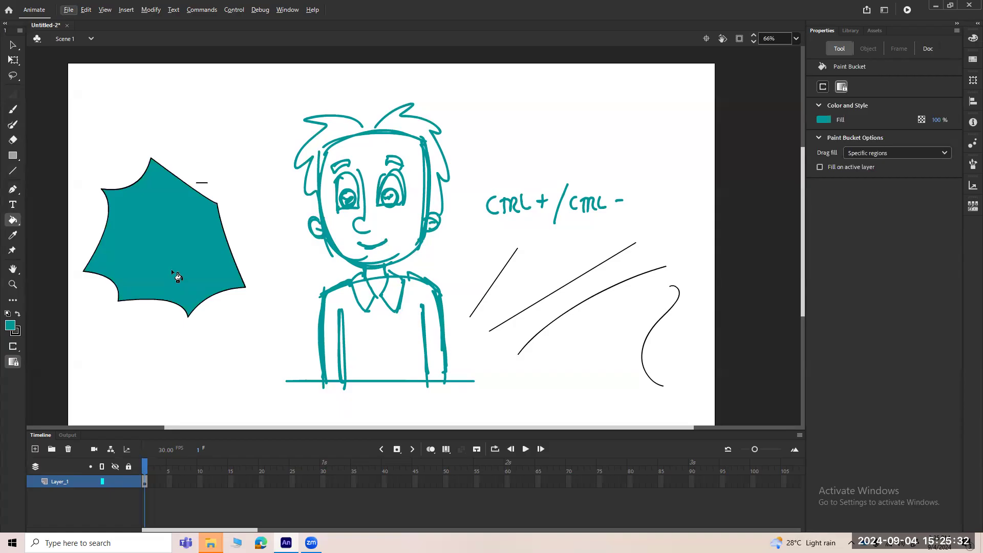
- Increase the Line tool's stroke size and draw three diagonal lines above the handwritten note, the last two at size 18
key(n)
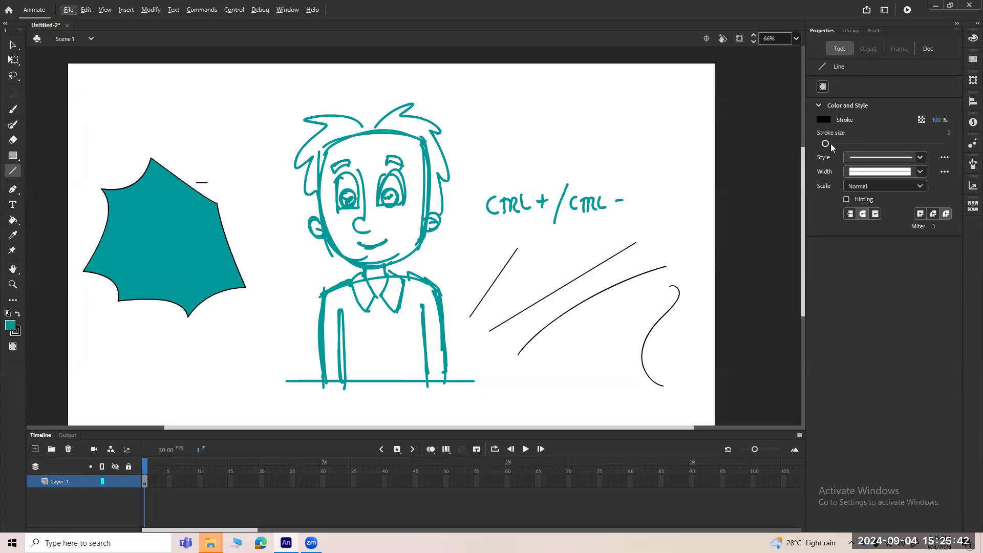
drag(827, 144, 825, 146)
drag(499, 144, 578, 104)
drag(833, 144, 835, 143)
drag(516, 162, 630, 121)
drag(574, 159, 644, 144)
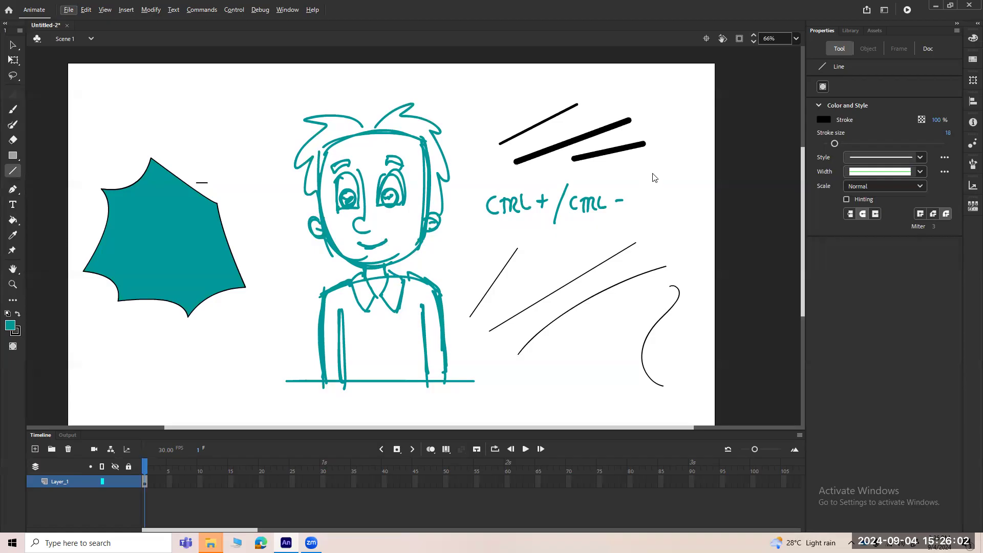
- Reduce the stroke size and draw three more diagonal lines around the handwritten note, the last two at size 12
key(bracketleft)
key(bracketleft)
key(bracketleft)
drag(627, 183, 681, 151)
drag(835, 143, 834, 145)
drag(559, 252, 673, 197)
drag(649, 232, 686, 215)
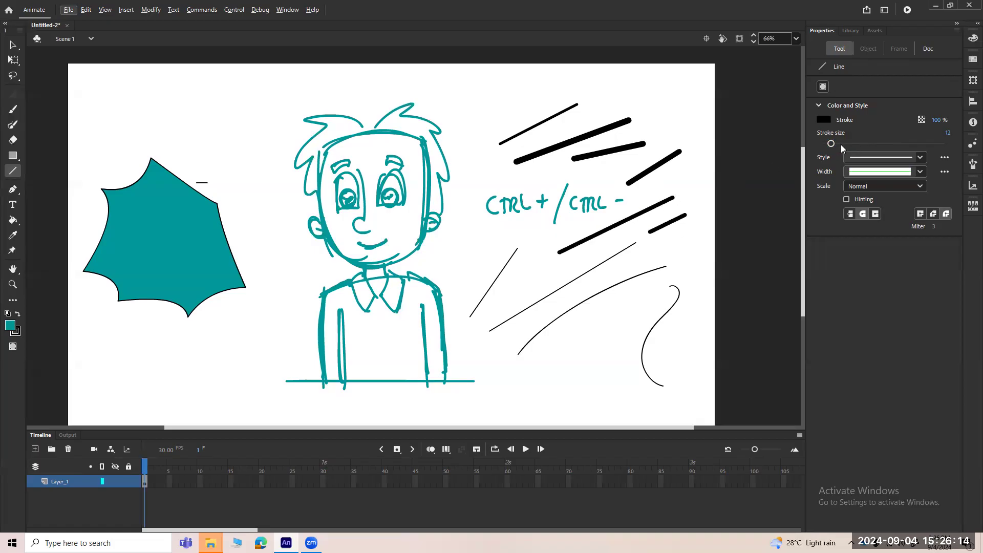
- Set the Line tool's stroke size to 4, draw a long line across the stage's upper-right area and bend it into an arc
drag(948, 135, 948, 134)
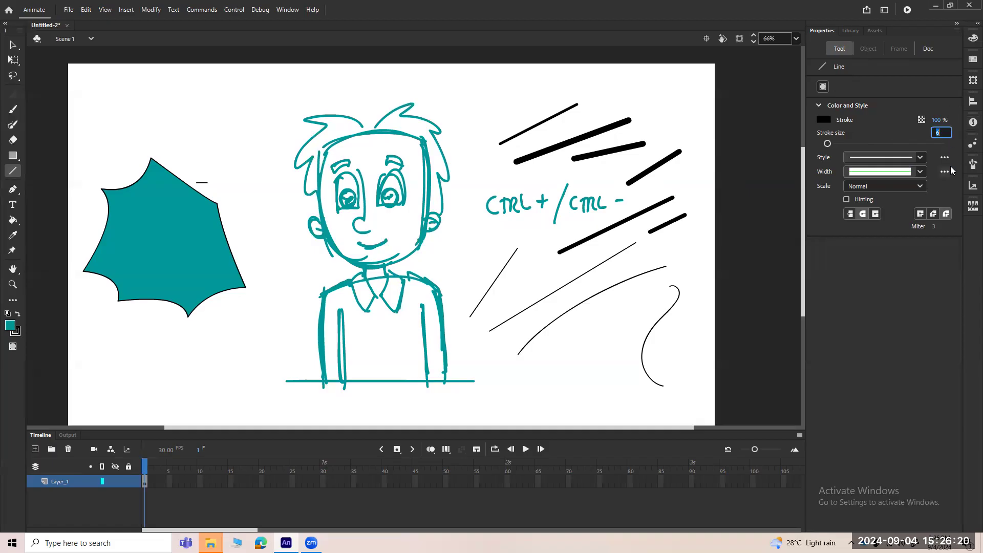
text(4)
mouse_move(468, 111)
mouse_down()
mouse_move(584, 79)
mouse_move(687, 86)
mouse_move(653, 89)
mouse_move(653, 71)
mouse_up()
key(v)
drag(530, 95, 538, 72)
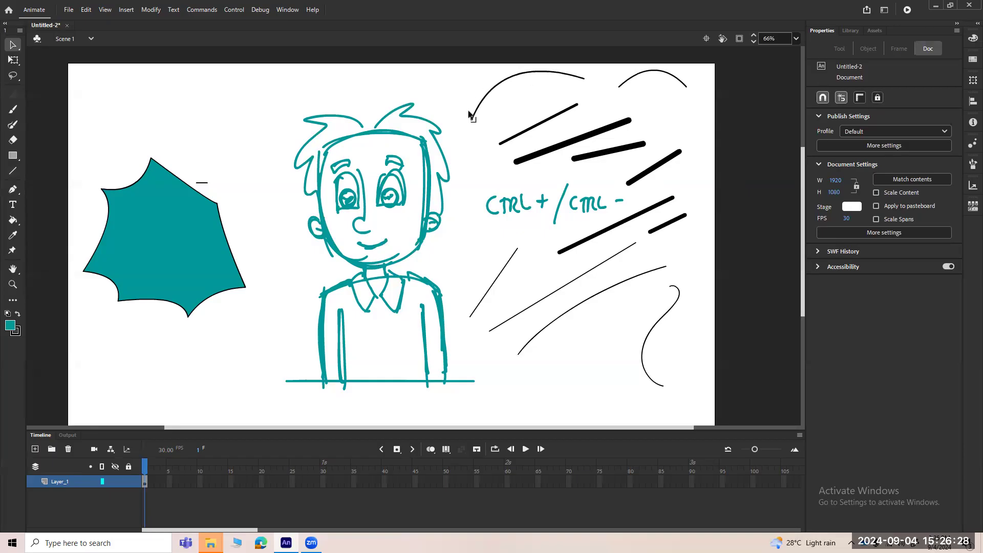
- Bend and attach the short line to the arc's ends to close a leaf shape, and join two thick lines at a corner
drag(538, 125, 584, 78)
drag(504, 143, 472, 121)
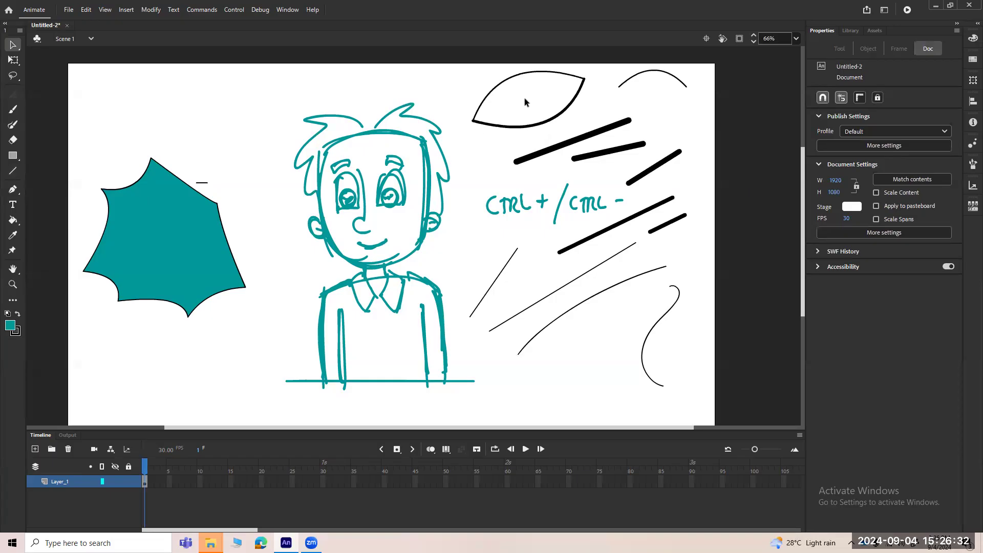
drag(619, 87, 629, 119)
drag(680, 151, 644, 143)
drag(573, 158, 567, 161)
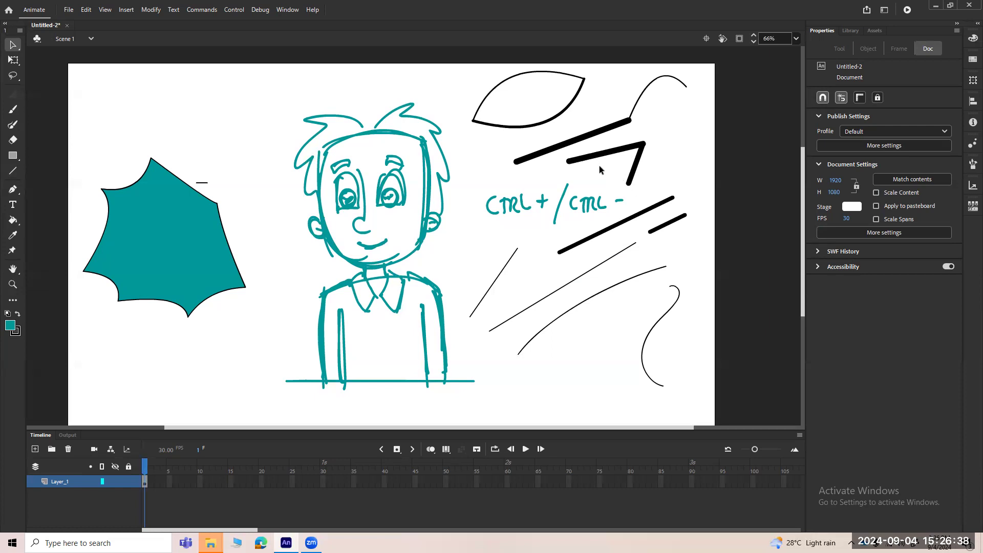
- Close the thick-line corner into a triangle with a straight line, and fill the triangle and the leaf shape with teal
key(n)
drag(569, 162, 628, 183)
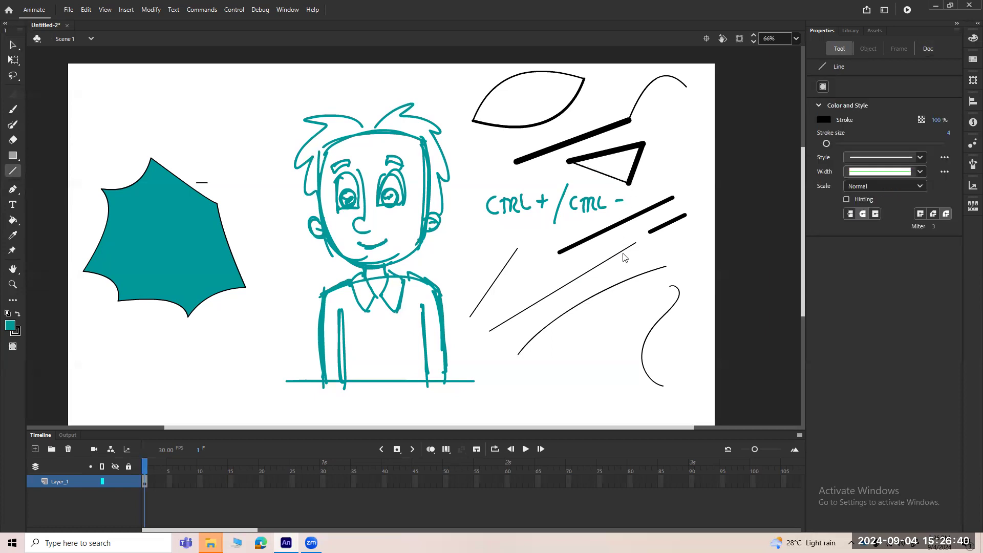
key(k)
click(623, 172)
click(548, 111)
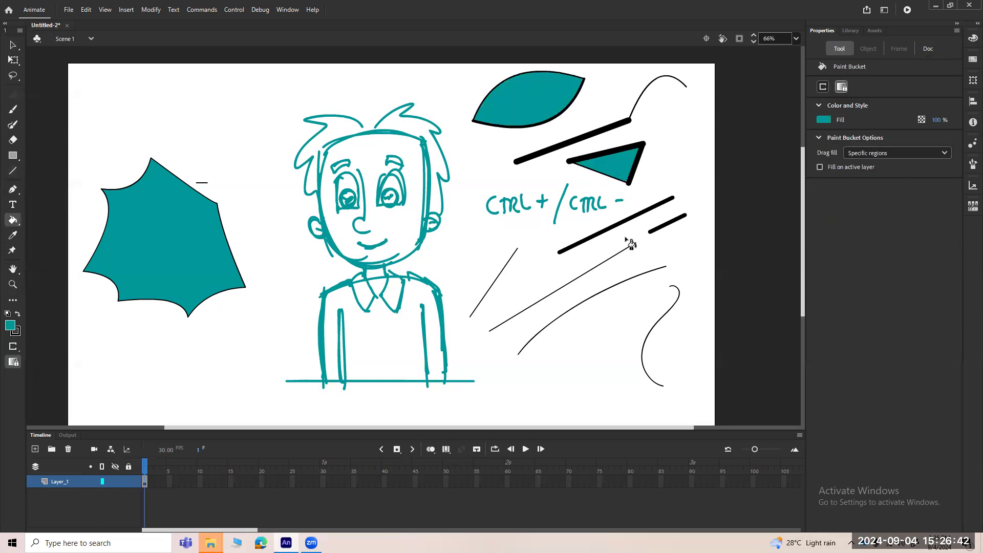
- Draw a diagonal line with stroke size 4 below the long curve at the stage's lower right and bend it upward
key(space)
mouse_move(568, 326)
mouse_down()
mouse_move(584, 315)
mouse_move(586, 333)
mouse_up()
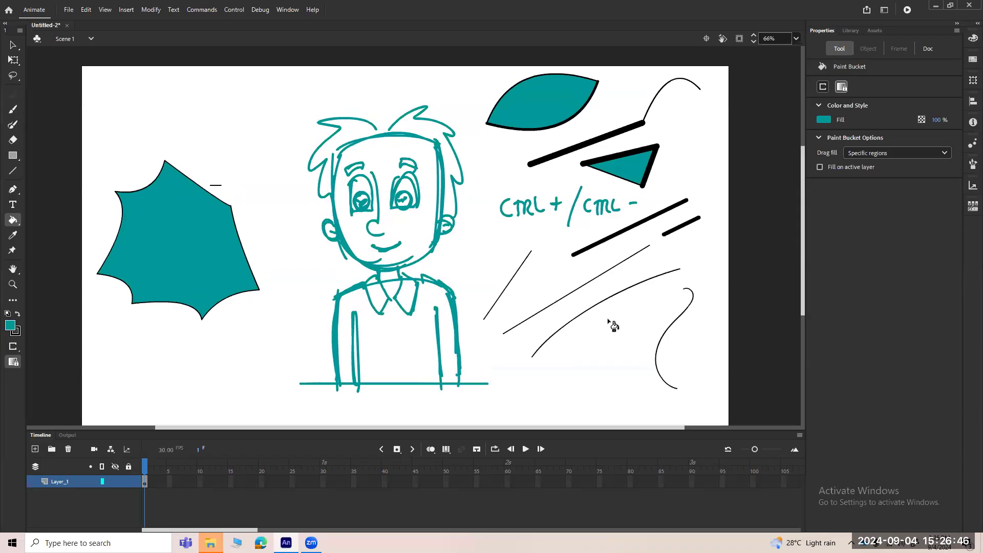
key(n)
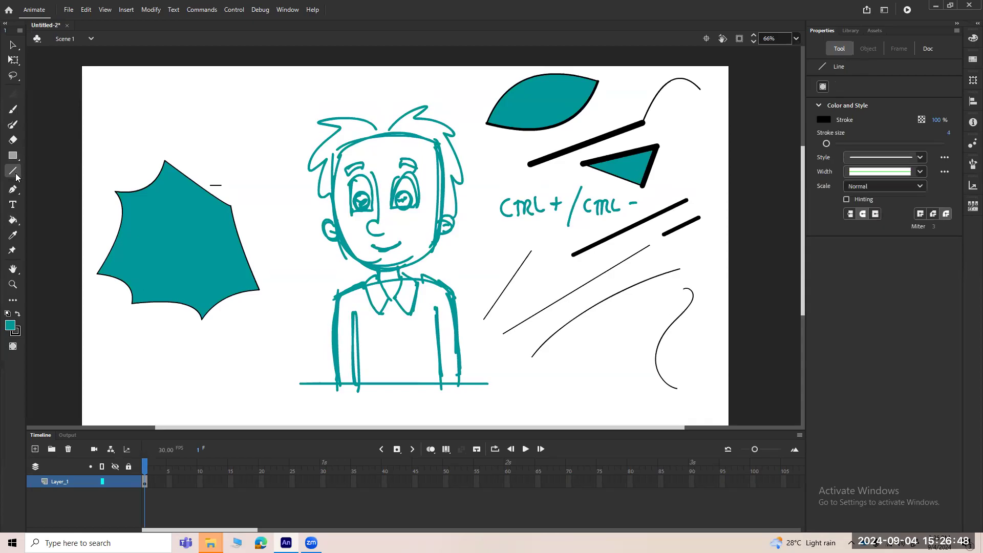
drag(538, 376, 645, 321)
key(v)
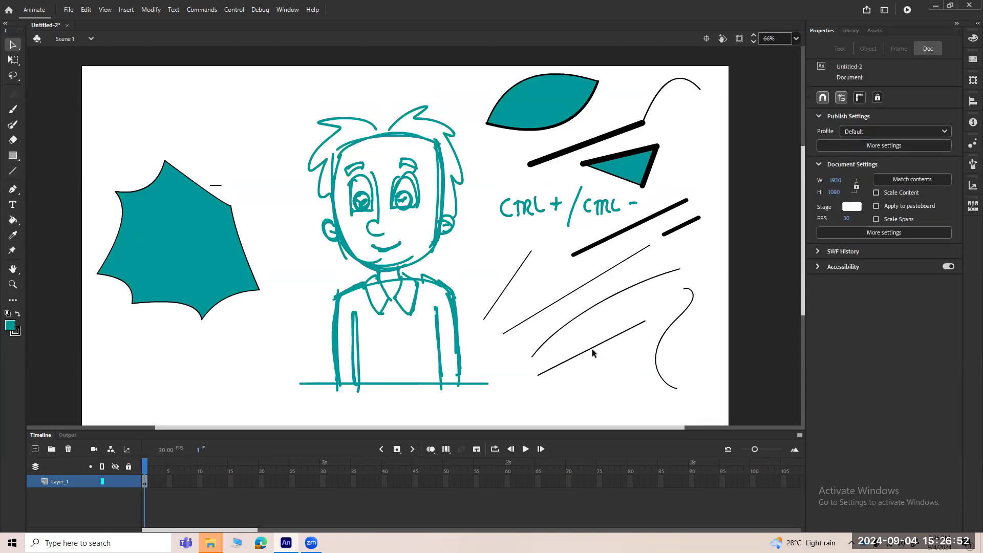
drag(590, 352, 588, 334)
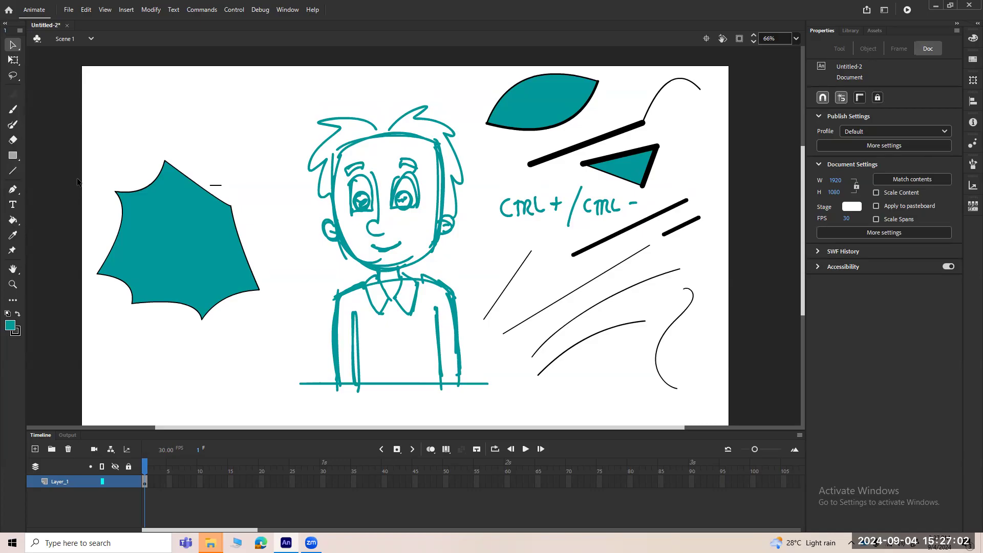
- Draw a line with stroke size 6 above the spiky teal shape and bend it downward into a curve
key(space)
drag(611, 347, 657, 307)
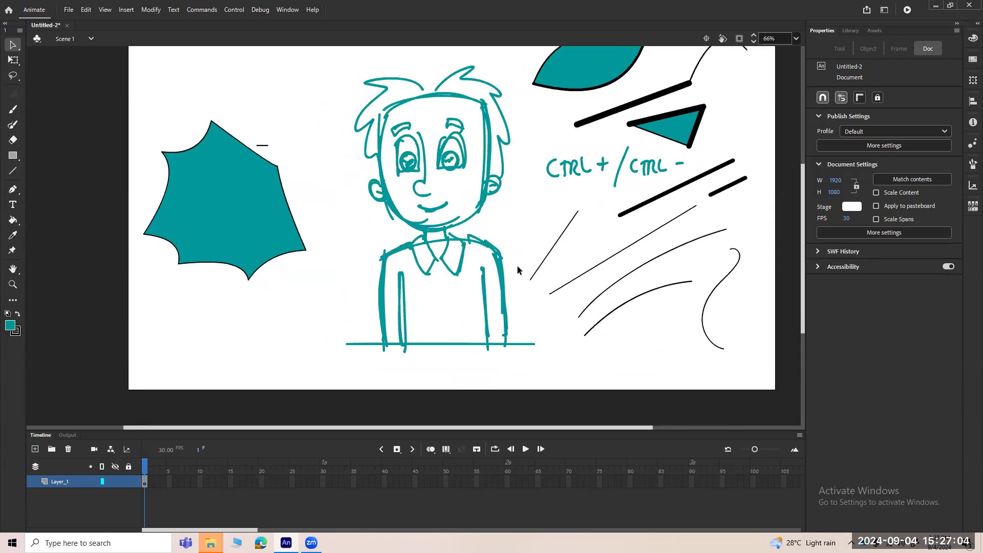
key(n)
key(space)
drag(317, 130, 335, 207)
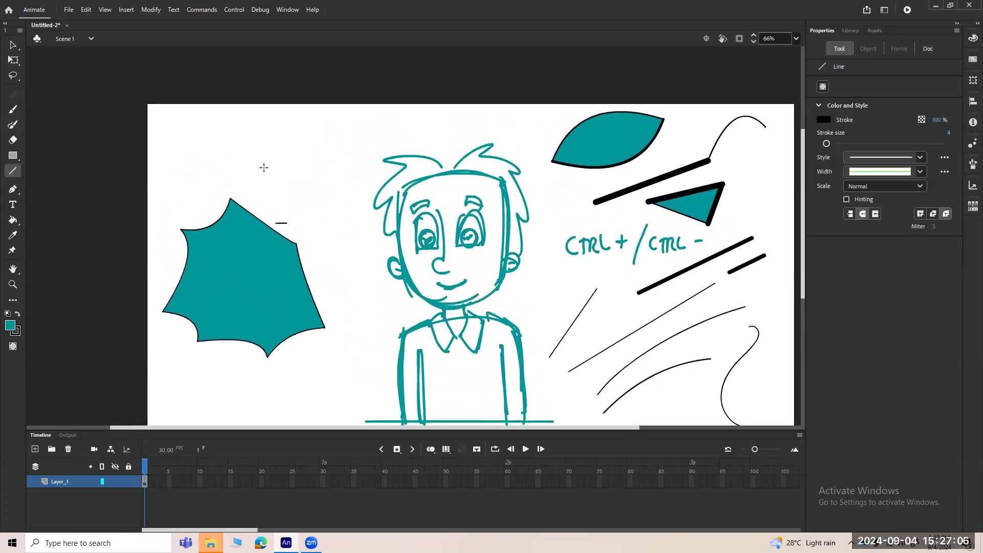
drag(213, 161, 365, 123)
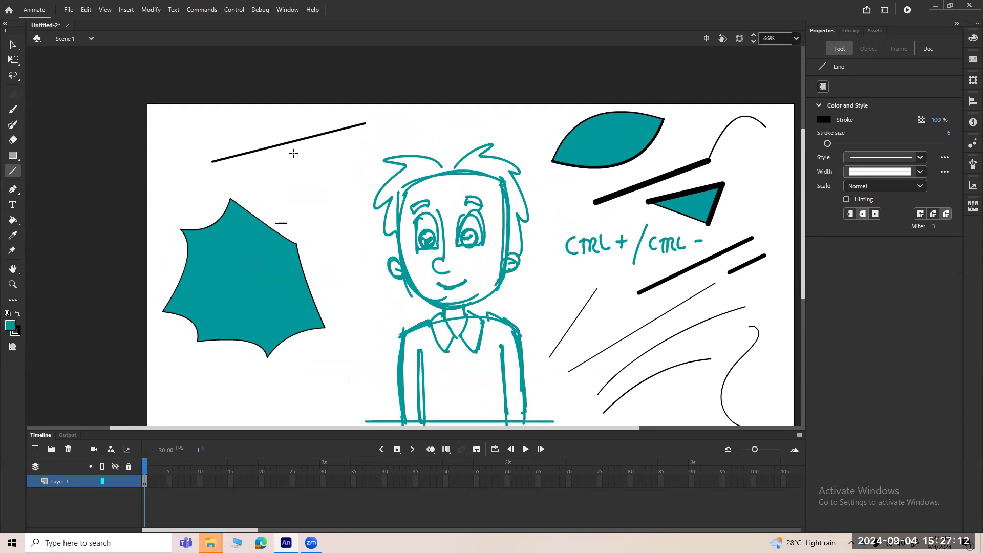
key(v)
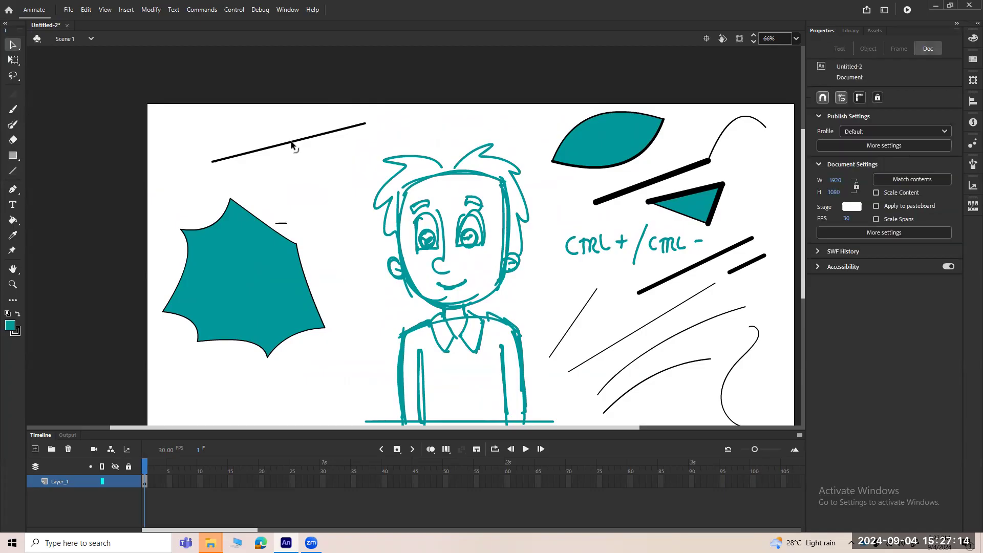
drag(292, 141, 291, 185)
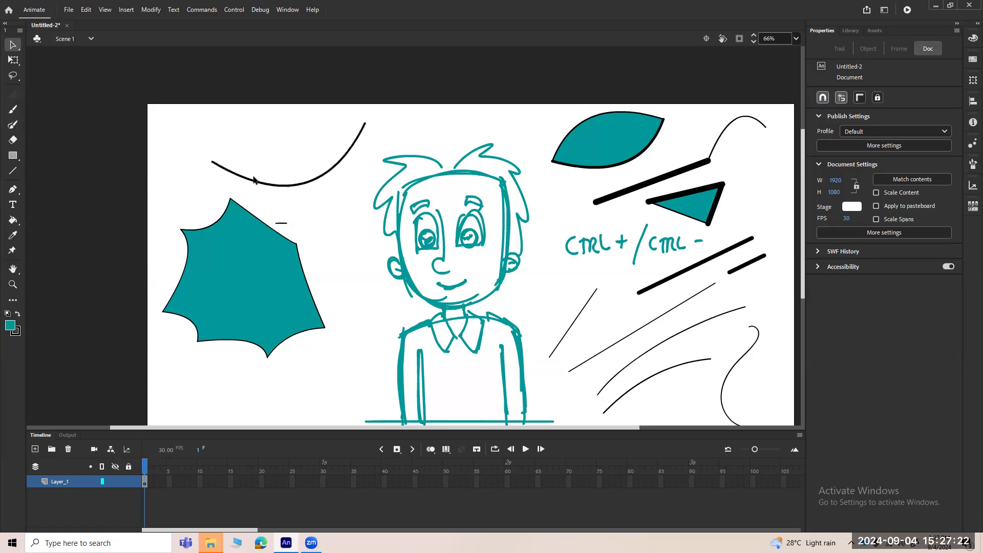
- Pull a corner out of the new curve and move both of its ends inward to form a narrow cup outline
key(alt)
drag(239, 173, 227, 123)
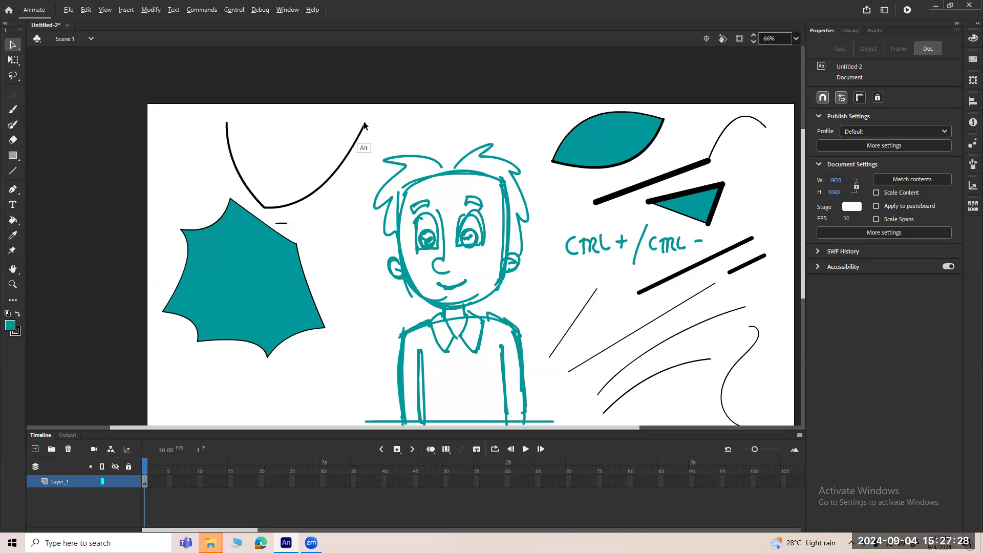
drag(363, 124, 333, 112)
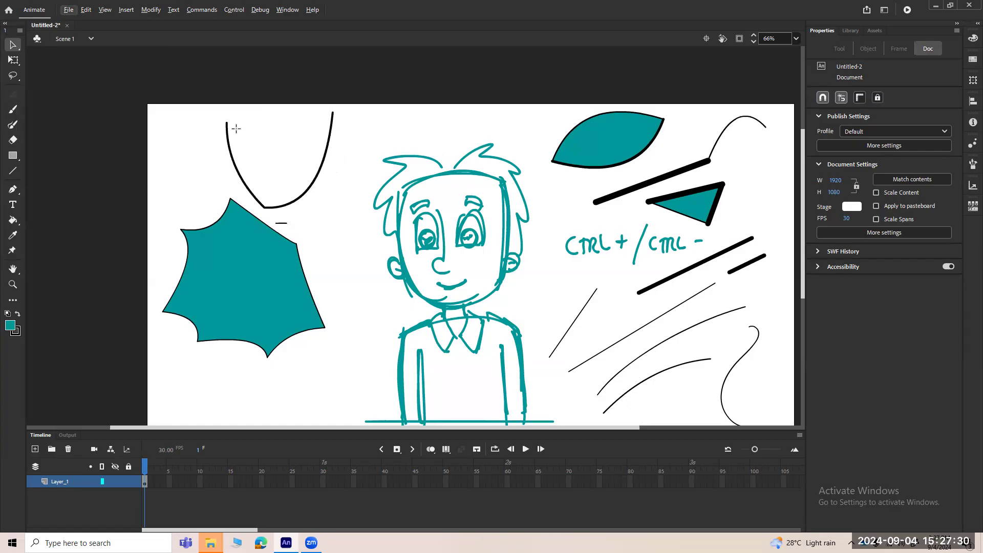
- Close the cup outline with a straight line across its open top and fill it with teal
key(n)
drag(227, 122, 332, 112)
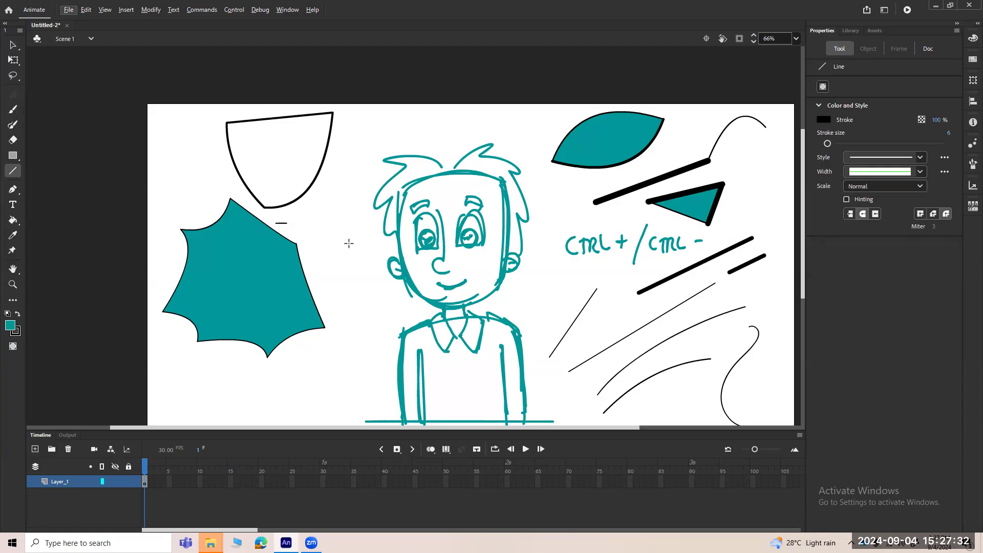
key(k)
click(280, 169)
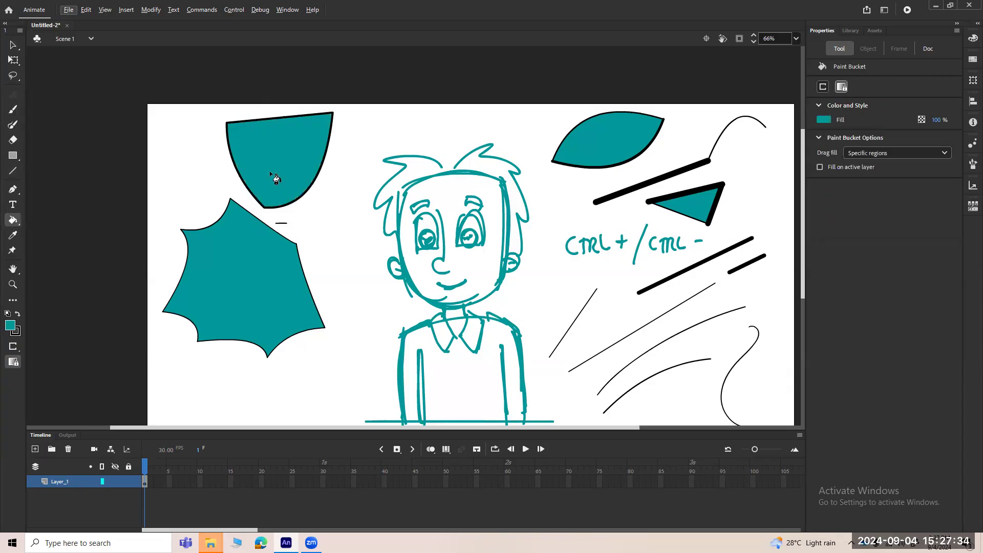
- Select the whole teal leaf shape with a selection box, move it slightly downward and deselect it
key(space)
drag(733, 385, 691, 358)
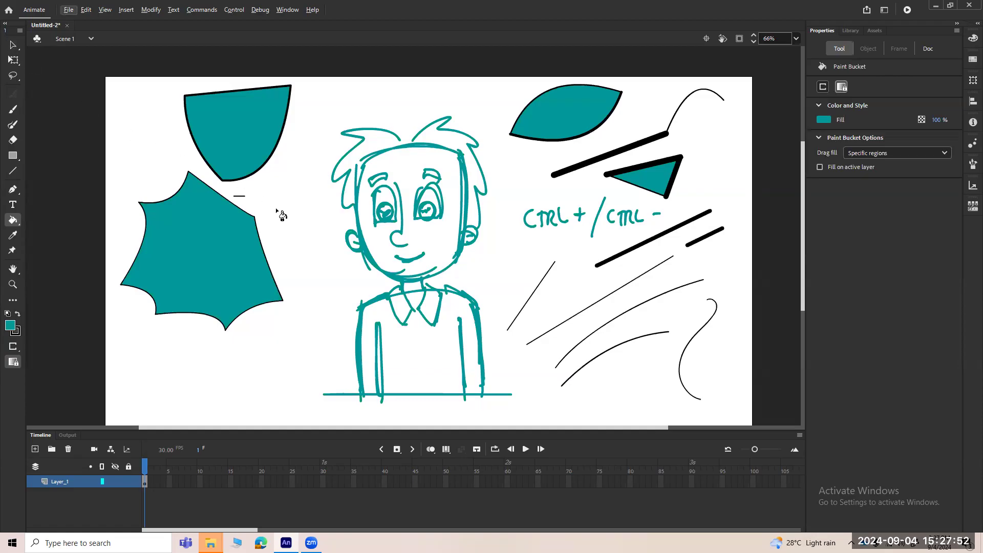
click(14, 45)
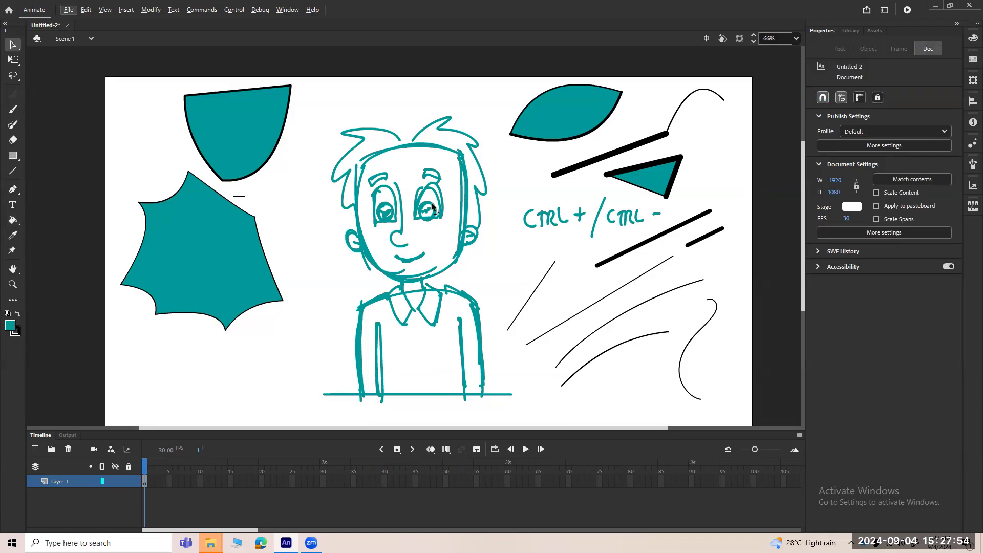
drag(492, 82, 625, 145)
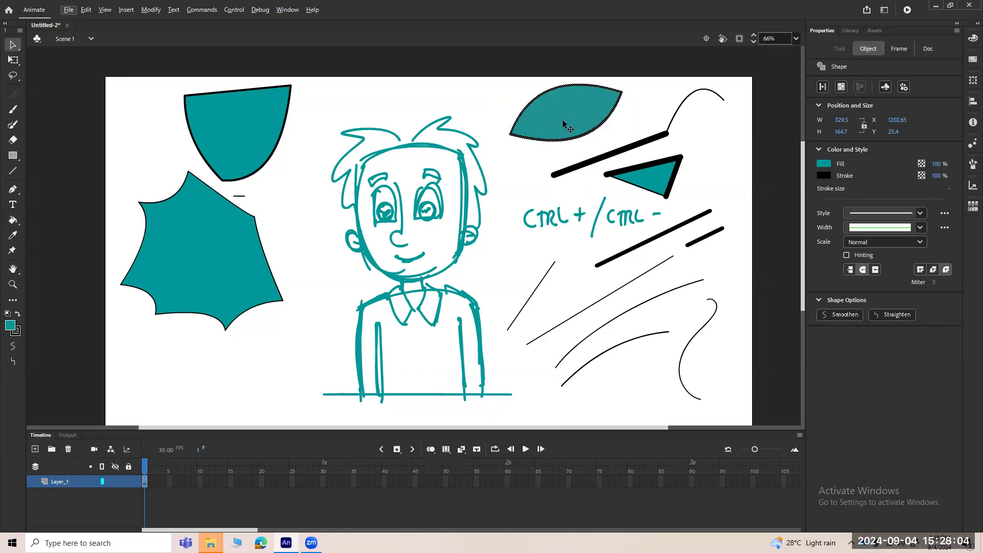
drag(483, 78, 625, 145)
mouse_move(589, 115)
mouse_down()
mouse_move(570, 131)
mouse_move(583, 132)
mouse_move(575, 142)
mouse_move(591, 130)
mouse_up()
click(583, 153)
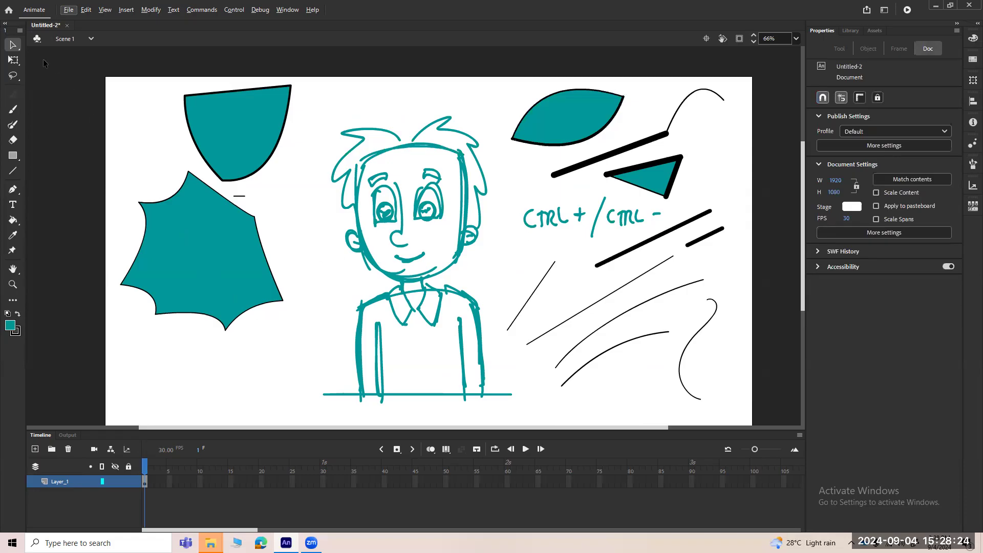
- Box-select only the lower part of the spiky teal shape, move it away from the rest and undo the move
drag(310, 380, 163, 246)
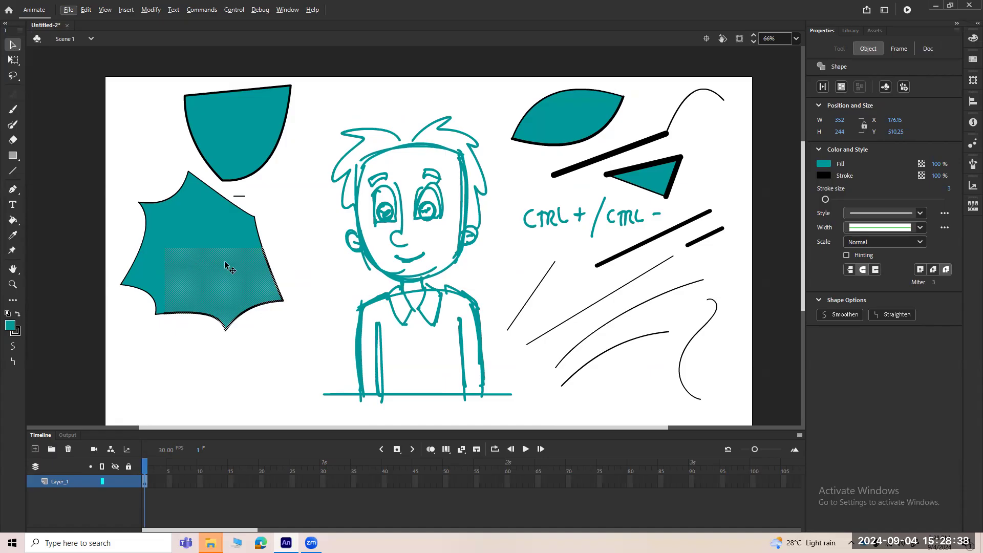
drag(223, 268, 246, 346)
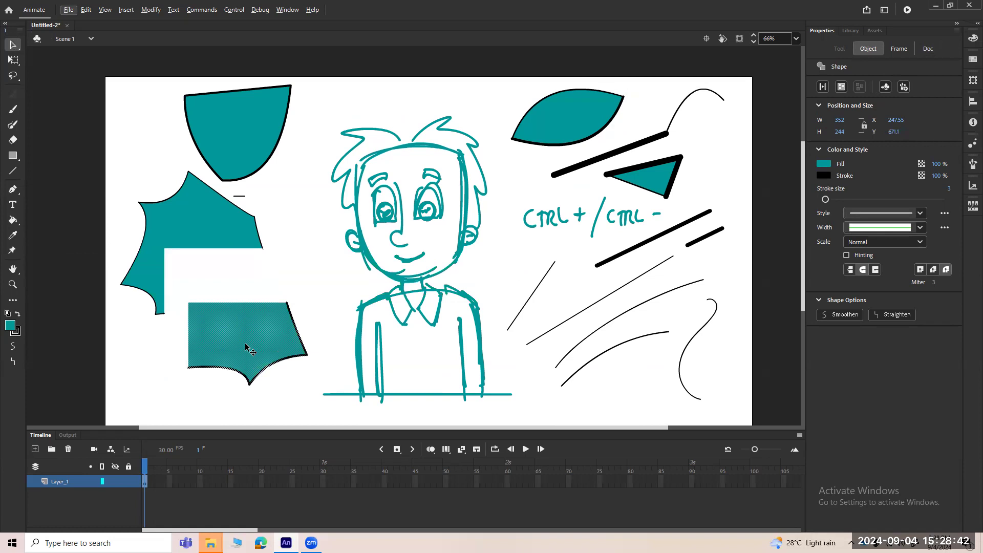
key(ctrl+z)
- Box-select the whole character drawing, move it, undo the move and clear the selection
mouse_move(300, 115)
mouse_down()
mouse_move(463, 370)
mouse_move(518, 419)
mouse_up()
drag(482, 347, 457, 411)
key(ctrl+z)
click(533, 366)
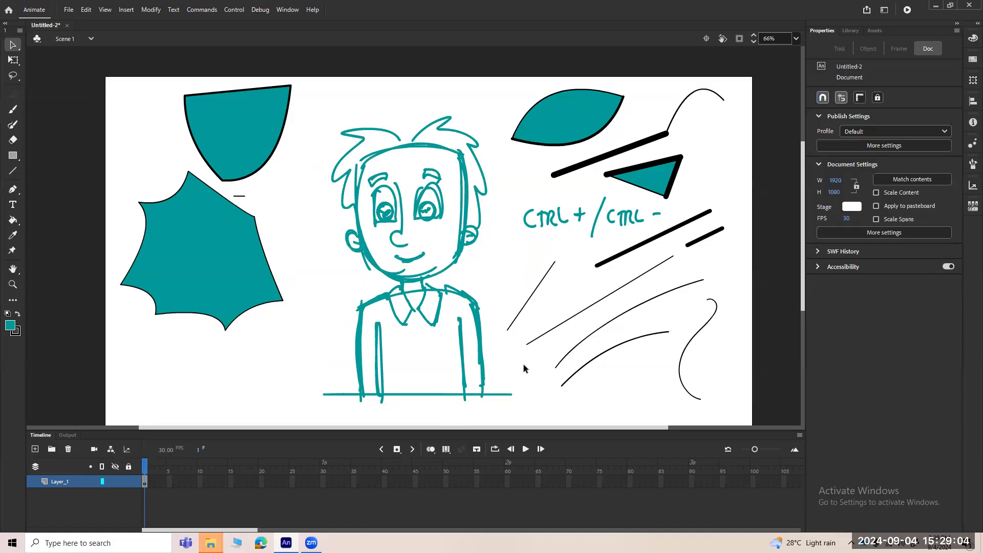
- Select the teal cup shape with a freehand Lasso outline
click(14, 76)
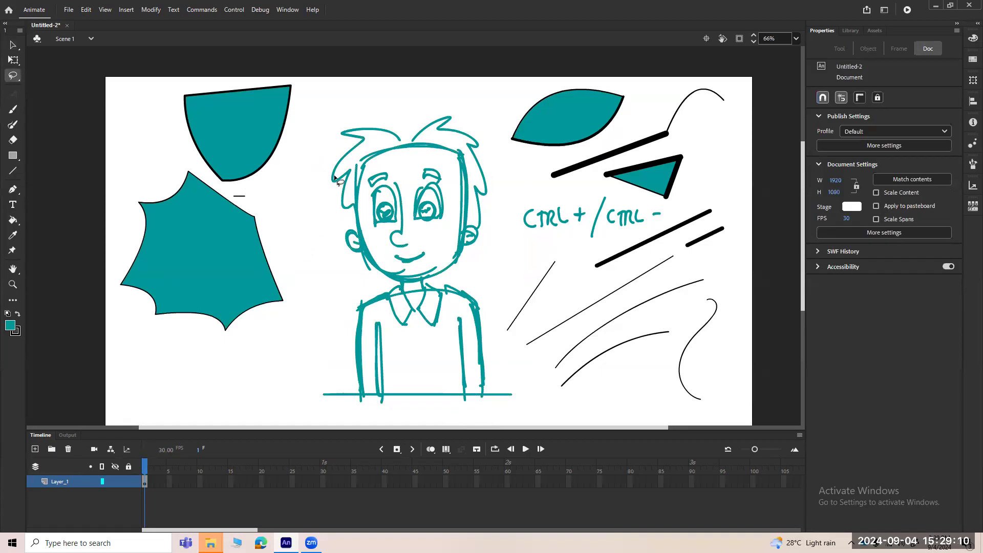
mouse_move(327, 121)
mouse_down()
mouse_move(300, 180)
mouse_move(330, 242)
mouse_move(281, 395)
mouse_move(314, 425)
mouse_move(463, 419)
mouse_move(539, 399)
mouse_move(498, 338)
mouse_move(509, 191)
mouse_move(435, 89)
mouse_move(327, 123)
mouse_move(290, 158)
mouse_move(288, 125)
mouse_up()
mouse_move(212, 78)
mouse_down()
mouse_move(166, 101)
mouse_move(204, 174)
mouse_up()
drag(211, 77, 212, 78)
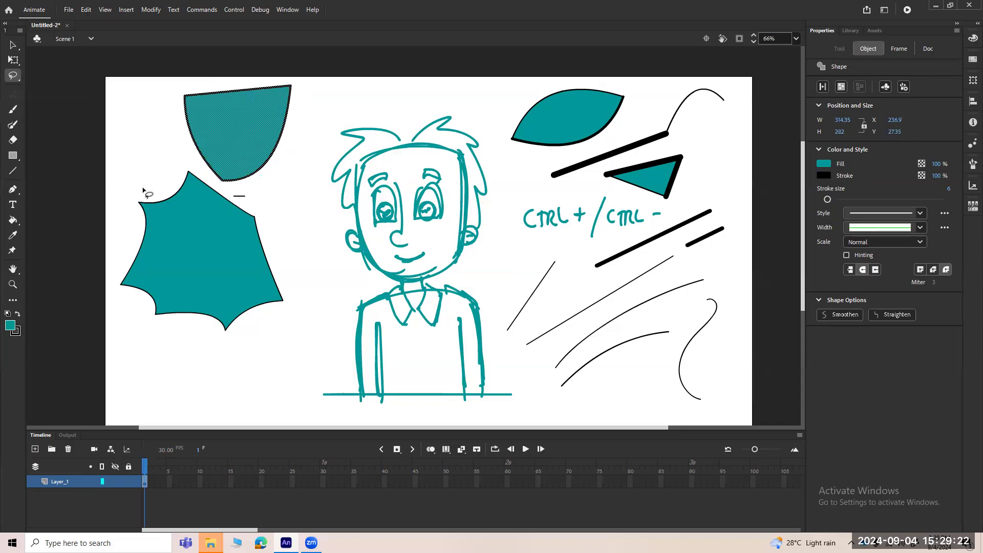
- Lasso-select the spiky teal shape with the small dash beside it, move both downward and deselect them
mouse_move(276, 218)
mouse_down()
mouse_move(246, 190)
mouse_move(160, 163)
mouse_move(118, 226)
mouse_move(108, 289)
mouse_move(201, 390)
mouse_move(306, 321)
mouse_move(276, 219)
mouse_up()
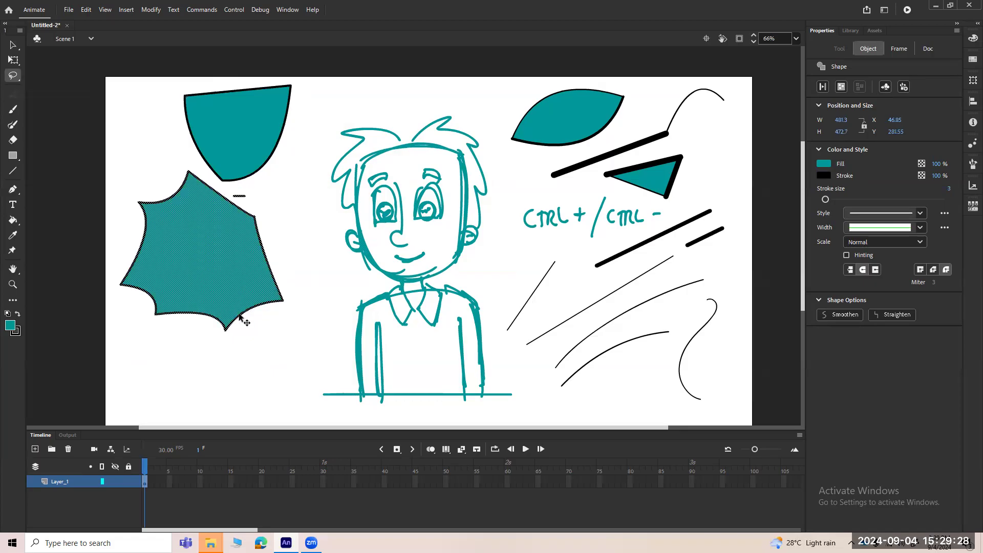
key(ctrl+equal)
key(ctrl+equal)
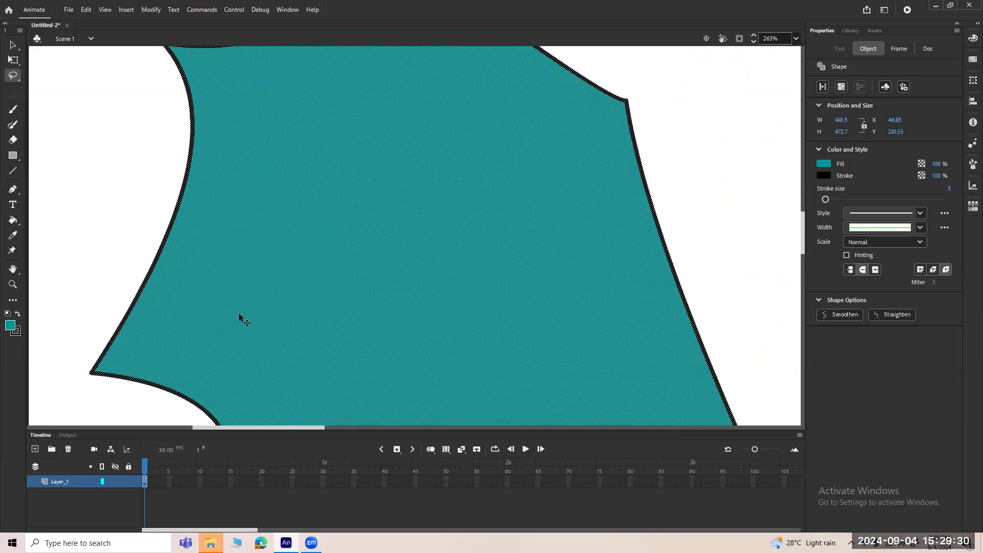
key(ctrl+minus)
key(ctrl+minus)
key(space)
drag(436, 216, 397, 254)
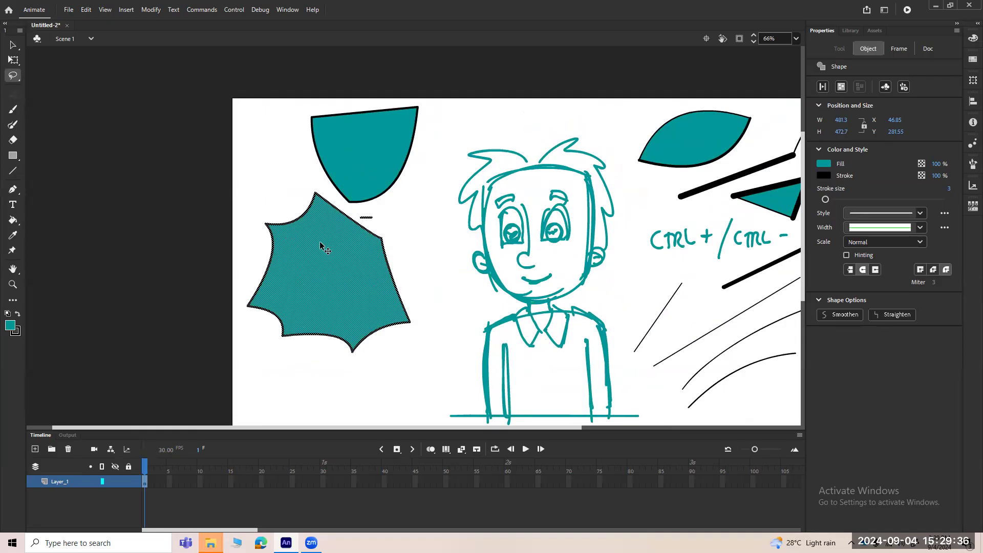
click(13, 45)
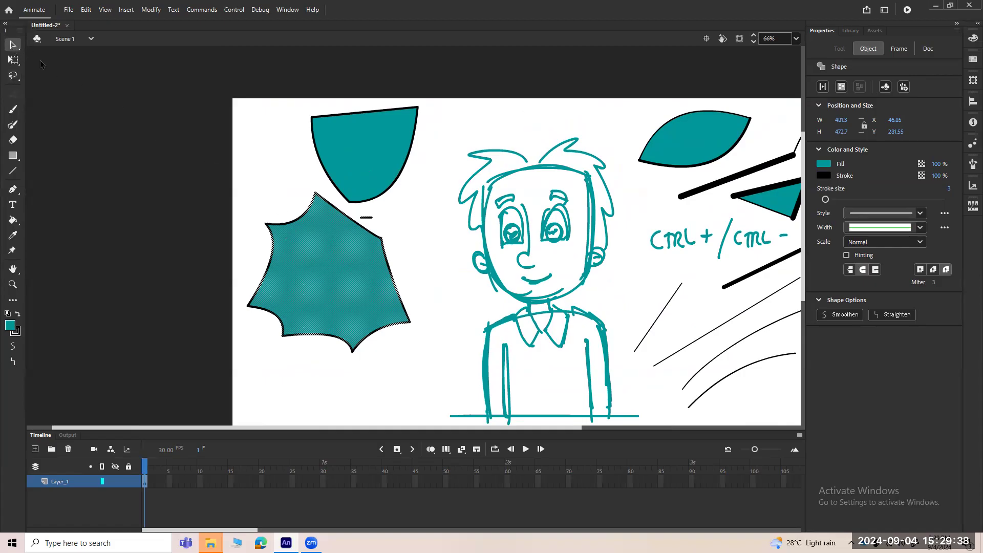
drag(364, 288, 376, 377)
click(418, 321)
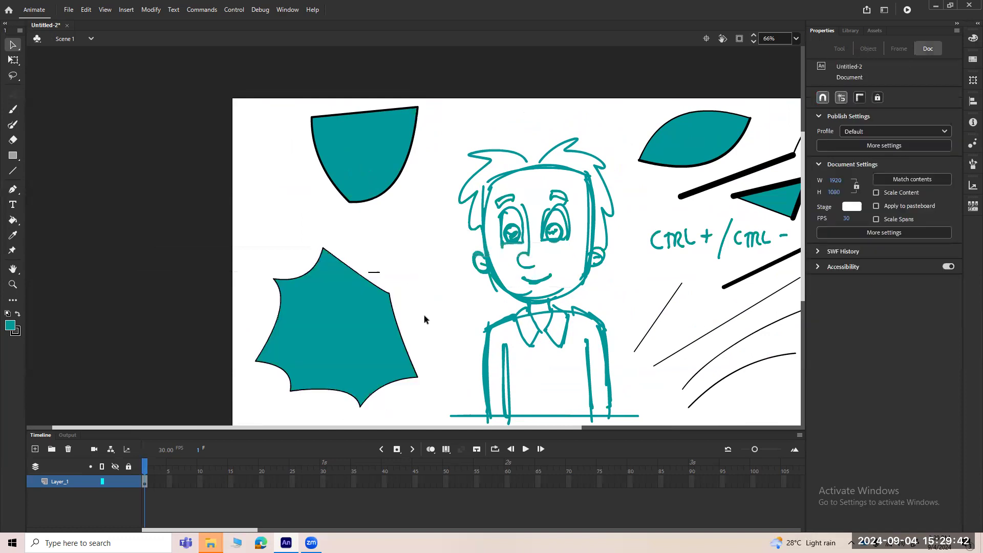
- Lasso-select the whole character drawing and activate Free Transform on it
key(l)
mouse_move(423, 321)
mouse_down()
mouse_move(266, 287)
mouse_move(377, 229)
mouse_up()
mouse_move(429, 297)
mouse_down()
mouse_move(327, 226)
mouse_move(241, 366)
mouse_move(290, 424)
mouse_move(409, 240)
mouse_up()
mouse_move(604, 269)
mouse_down()
mouse_move(559, 224)
mouse_move(539, 120)
mouse_move(405, 99)
mouse_move(363, 201)
mouse_move(376, 312)
mouse_move(370, 376)
mouse_move(400, 425)
mouse_move(555, 409)
mouse_move(568, 371)
mouse_move(549, 262)
mouse_move(514, 237)
mouse_move(479, 269)
mouse_move(516, 234)
mouse_move(483, 261)
mouse_up()
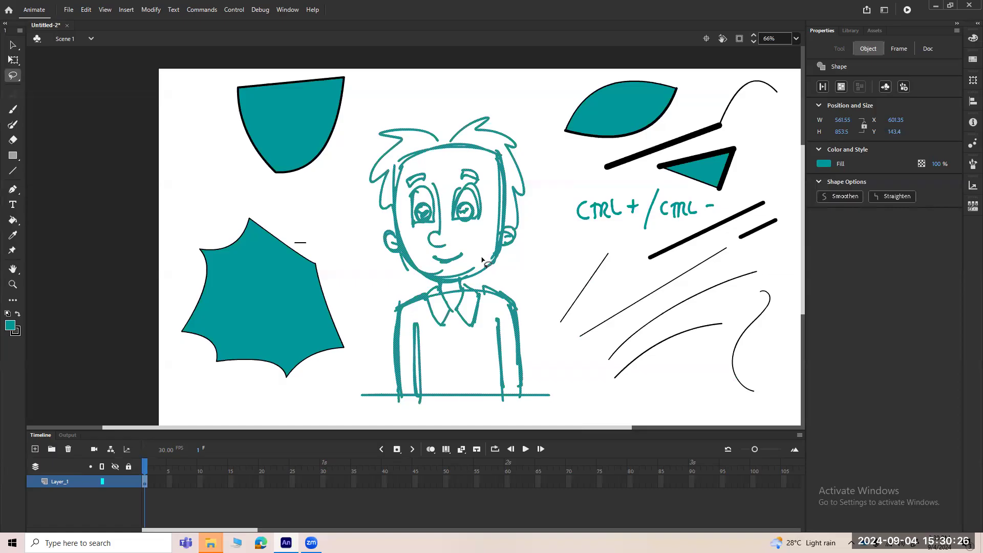
click(14, 60)
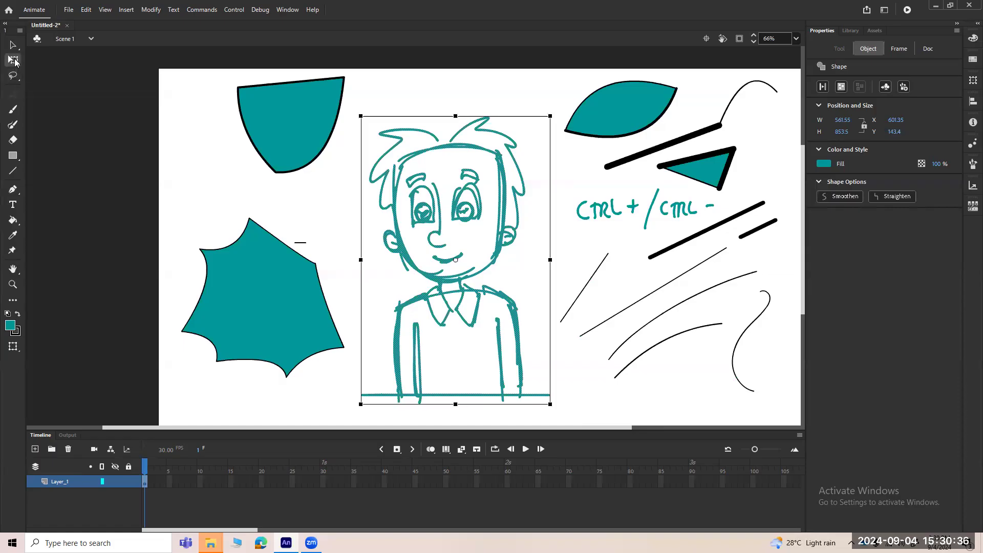
- Scale the character drawing down to about 506 by 745 px with Free Transform
mouse_move(361, 404)
mouse_down()
mouse_move(386, 372)
mouse_move(362, 410)
mouse_move(374, 401)
mouse_move(380, 380)
mouse_move(348, 421)
mouse_move(372, 392)
mouse_move(345, 413)
mouse_move(370, 391)
mouse_move(357, 404)
mouse_up()
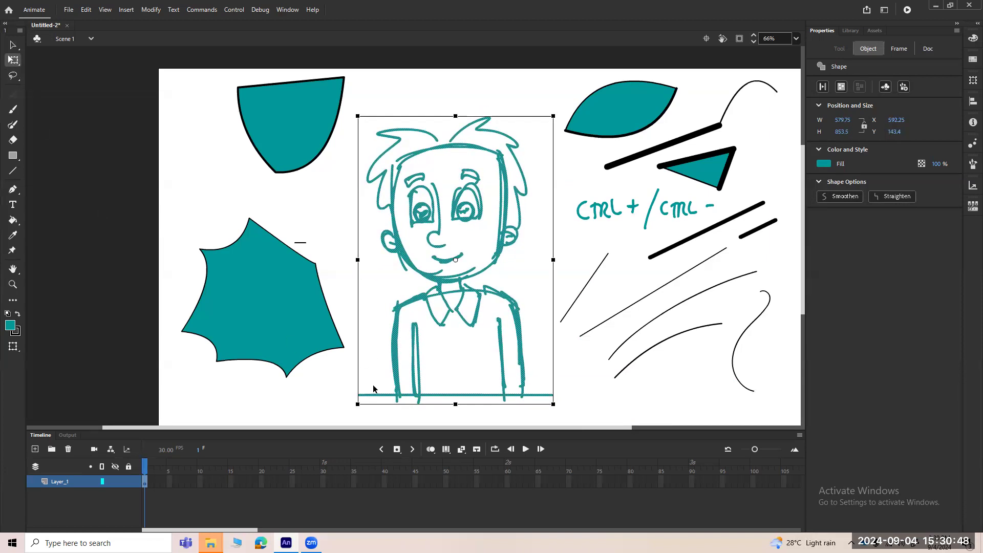
mouse_move(357, 404)
mouse_down()
mouse_move(369, 392)
mouse_move(344, 402)
mouse_move(384, 366)
mouse_move(346, 410)
mouse_move(398, 360)
mouse_move(358, 386)
mouse_move(366, 400)
mouse_up()
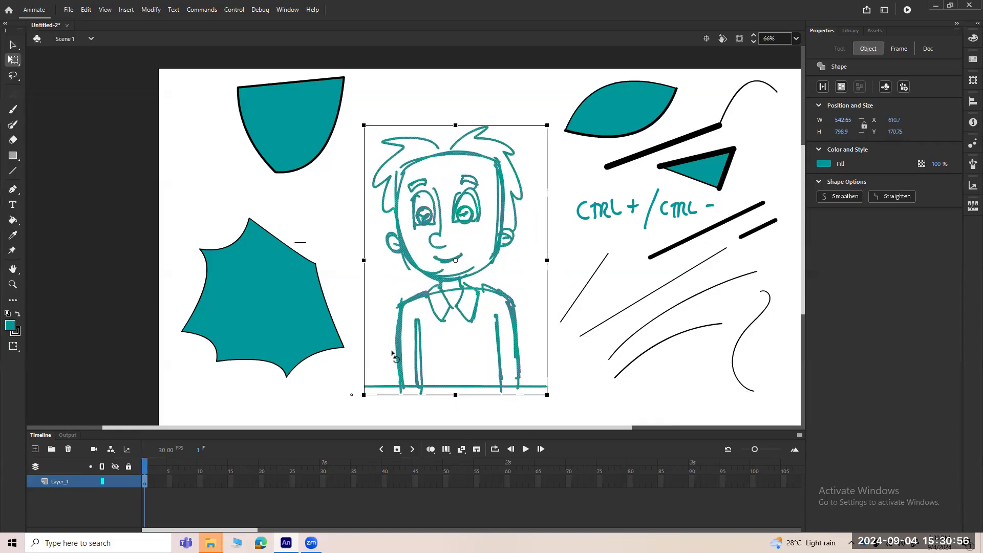
mouse_move(546, 125)
mouse_down()
mouse_move(540, 116)
mouse_move(541, 134)
mouse_up()
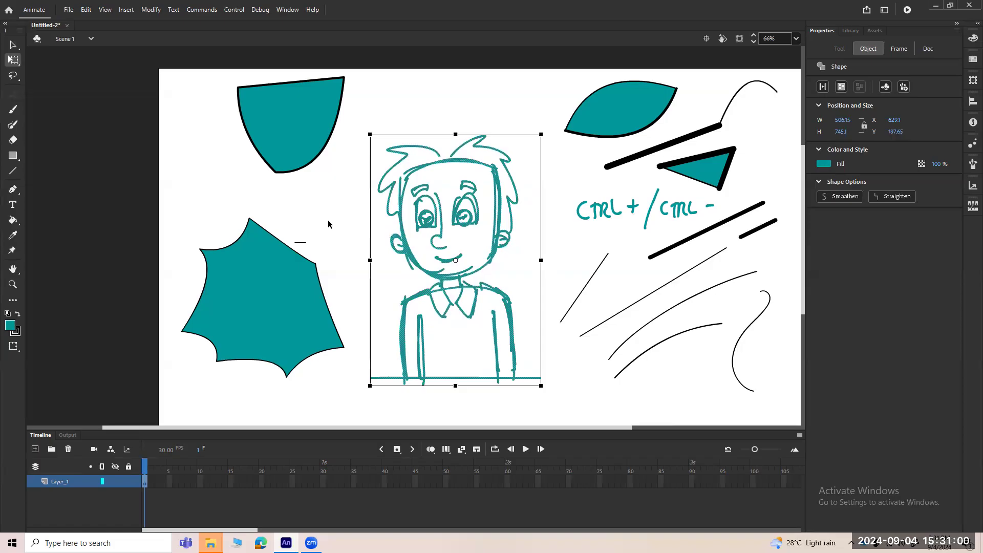
- Lasso-select the spiky teal shape with its small dash, rotate both counterclockwise with Free Transform and deselect them
key(l)
mouse_move(204, 214)
mouse_down()
mouse_move(311, 220)
mouse_move(203, 400)
mouse_move(364, 291)
mouse_move(307, 207)
mouse_up()
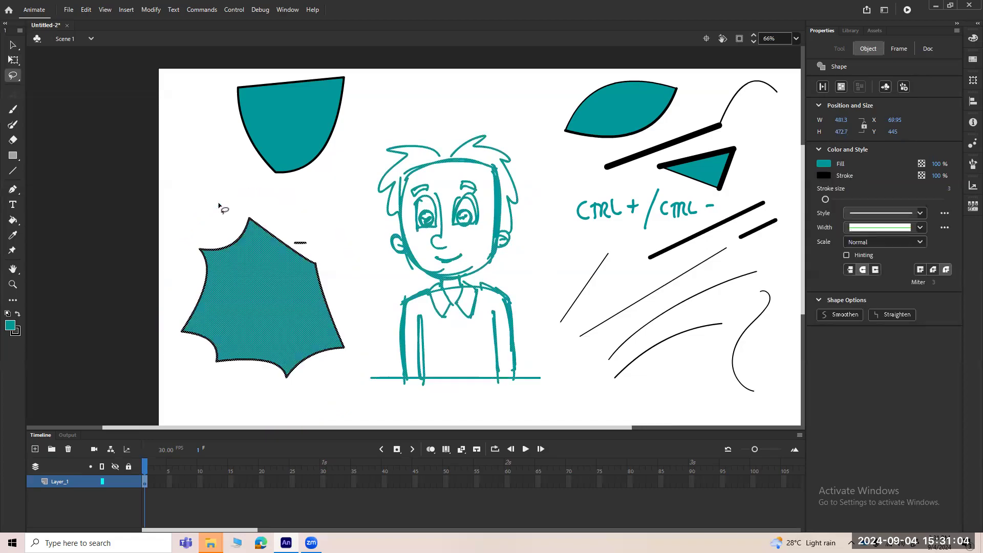
click(12, 60)
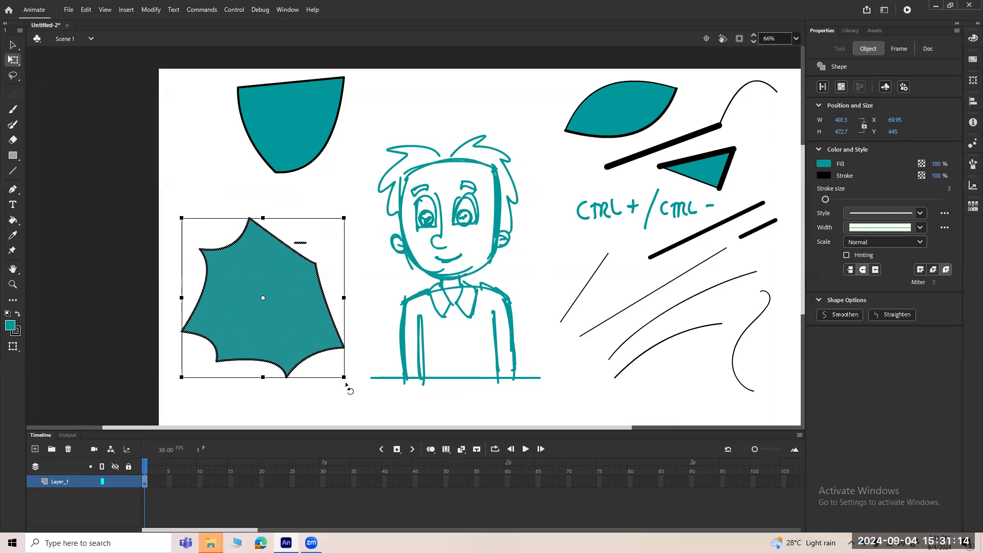
drag(344, 376, 398, 273)
click(532, 279)
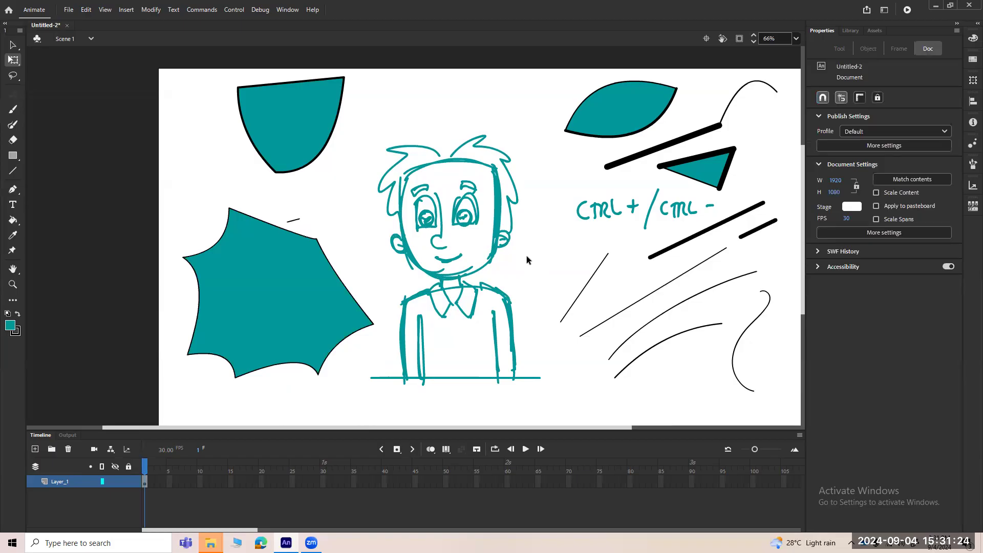
- Lasso-select the whole character drawing, tilt it slightly counterclockwise with Free Transform and deselect it
key(l)
mouse_move(534, 262)
mouse_down()
mouse_move(467, 107)
mouse_move(382, 277)
mouse_up()
drag(534, 263, 545, 220)
key(q)
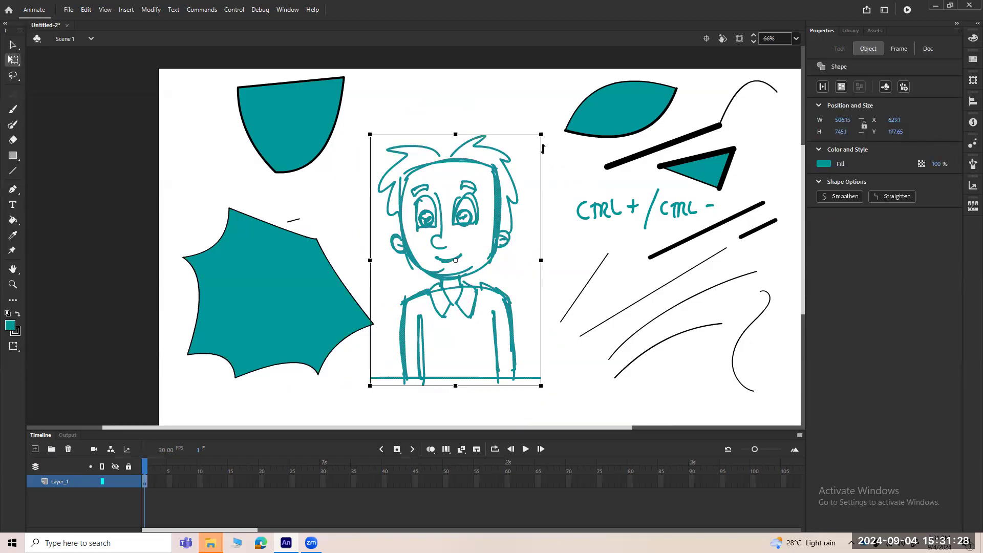
drag(546, 134, 555, 142)
mouse_move(533, 398)
mouse_down()
mouse_move(568, 363)
mouse_move(566, 379)
mouse_up()
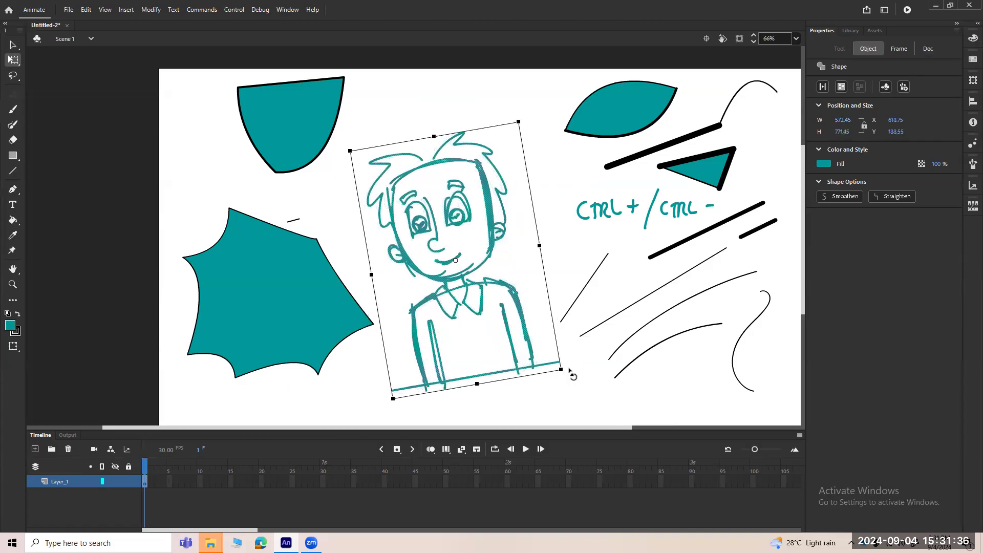
drag(526, 124, 519, 120)
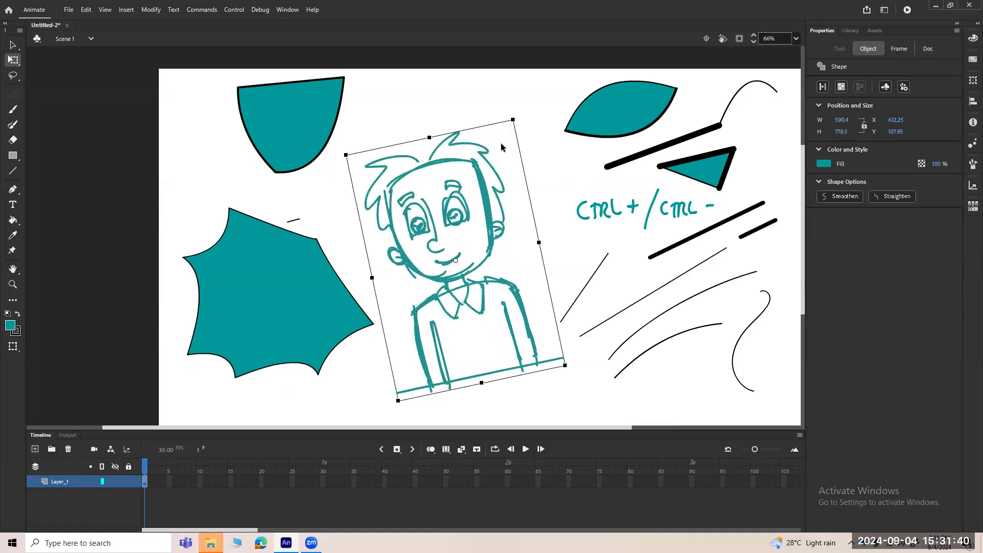
click(553, 213)
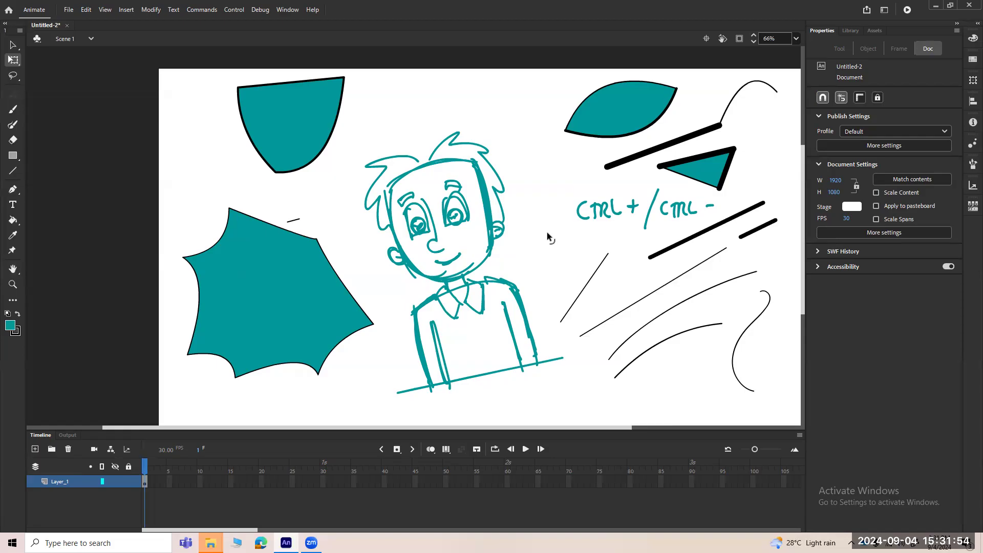
- Select all the artwork on the stage and delete it
scroll(550, 231, right, 3)
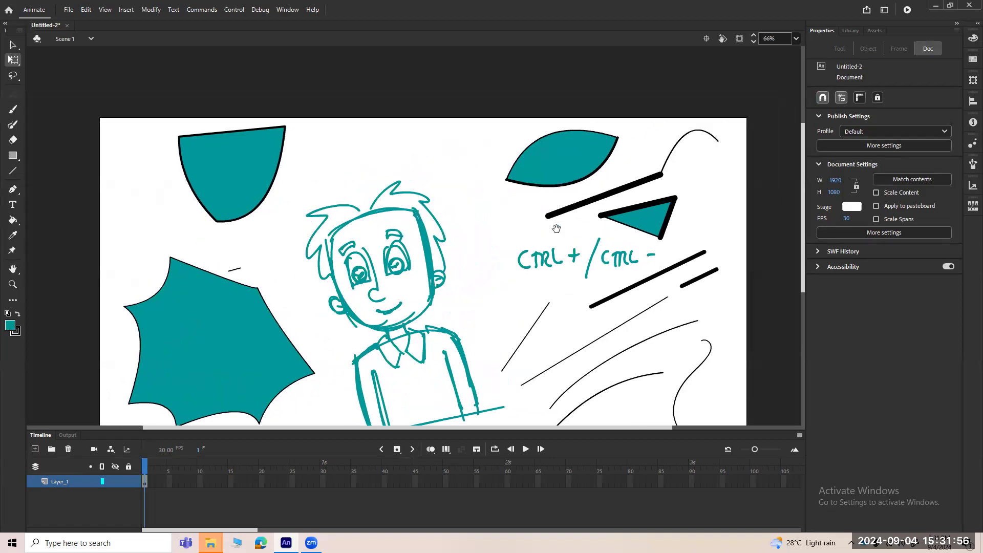
drag(556, 228, 421, 287)
drag(579, 299, 490, 268)
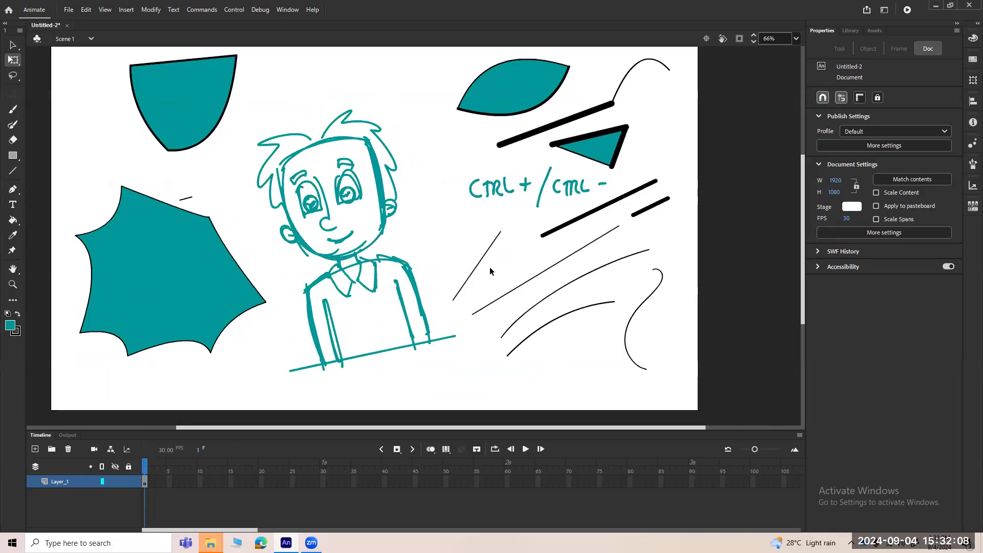
key(ctrl+a)
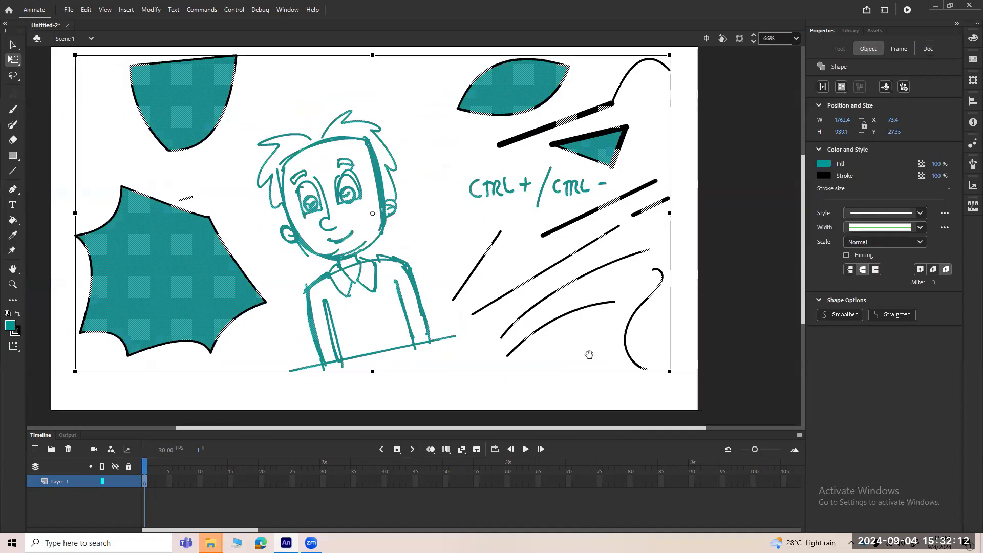
drag(591, 353, 632, 367)
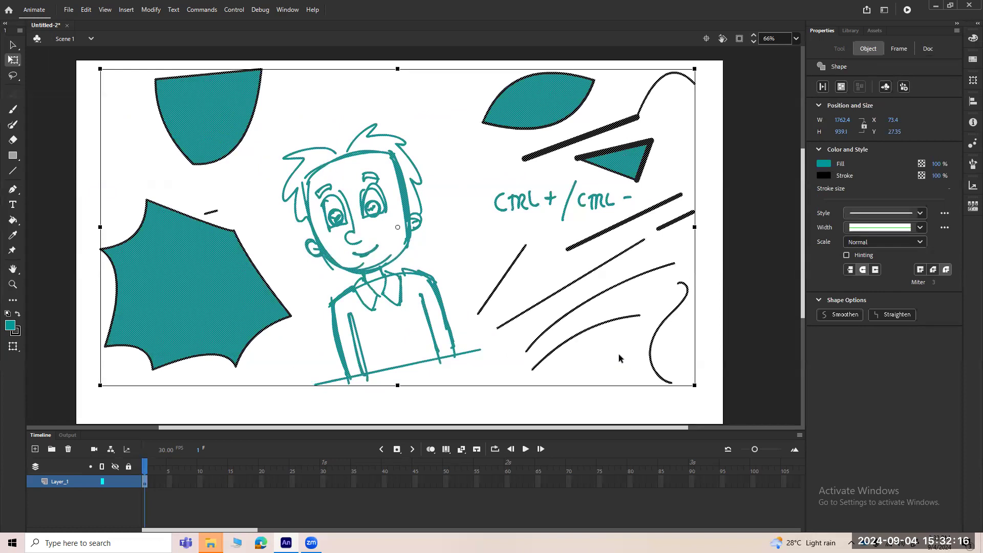
key(Delete)
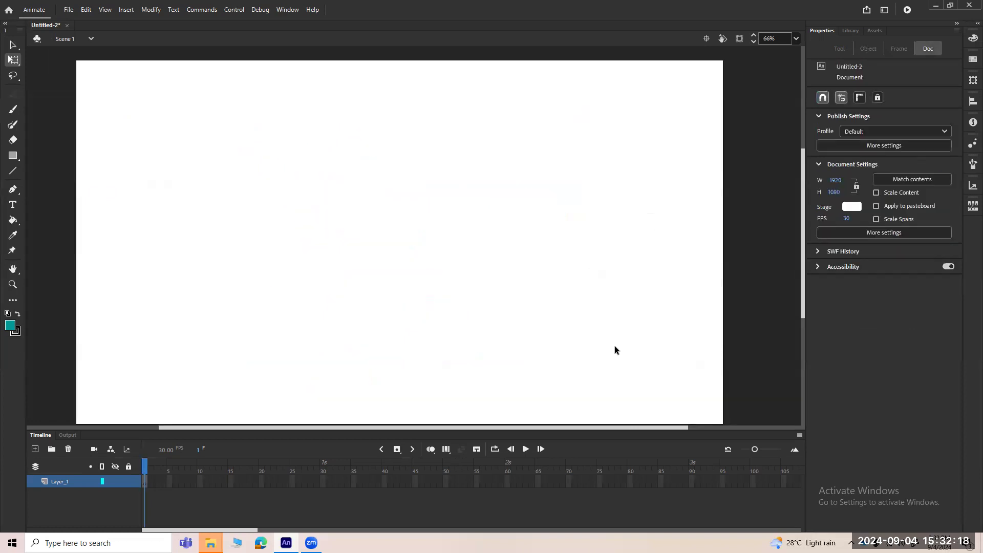
- Sketch a round cartoon head with eyes, eyebrows, nose, mouth and one ear using the teal Classic Brush at size 7
key(b)
mouse_move(379, 143)
mouse_down()
mouse_move(317, 239)
mouse_move(476, 213)
mouse_move(315, 231)
mouse_move(475, 204)
mouse_up()
mouse_move(342, 186)
mouse_down()
mouse_move(352, 176)
mouse_move(343, 224)
mouse_up()
mouse_move(410, 183)
mouse_down()
mouse_move(421, 222)
mouse_move(396, 203)
mouse_up()
drag(340, 168, 426, 179)
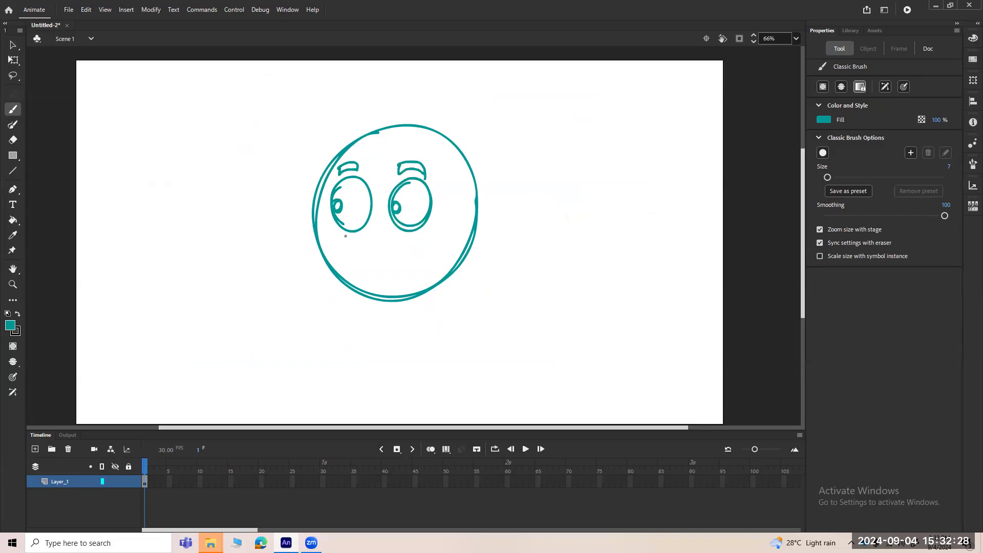
mouse_move(366, 170)
mouse_down()
mouse_move(378, 257)
mouse_move(400, 269)
mouse_up()
drag(464, 222, 495, 227)
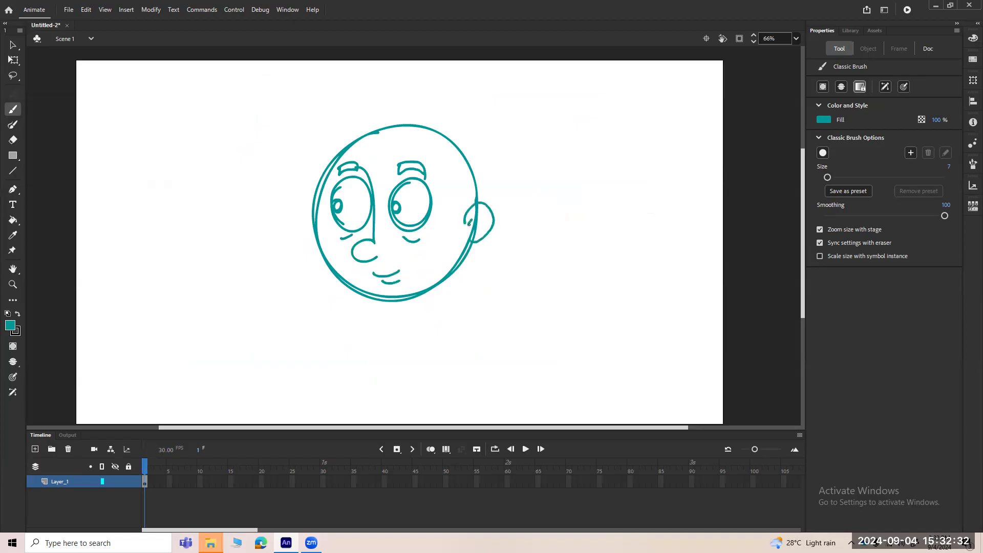
- Brush in the character's neck, collar, shoulders and arms with sleeve cuffs below the head
scroll(435, 285, down, 3)
mouse_move(382, 291)
mouse_down()
mouse_move(498, 276)
mouse_move(520, 369)
mouse_move(381, 371)
mouse_up()
mouse_move(430, 253)
mouse_down()
mouse_move(460, 296)
mouse_move(470, 277)
mouse_move(423, 302)
mouse_move(460, 303)
mouse_move(515, 378)
mouse_up()
mouse_move(383, 291)
mouse_down()
mouse_move(377, 379)
mouse_move(413, 273)
mouse_up()
key(ctrl+z)
mouse_move(493, 320)
mouse_down()
mouse_move(490, 301)
mouse_move(497, 378)
mouse_up()
drag(399, 309, 395, 374)
drag(383, 293, 385, 382)
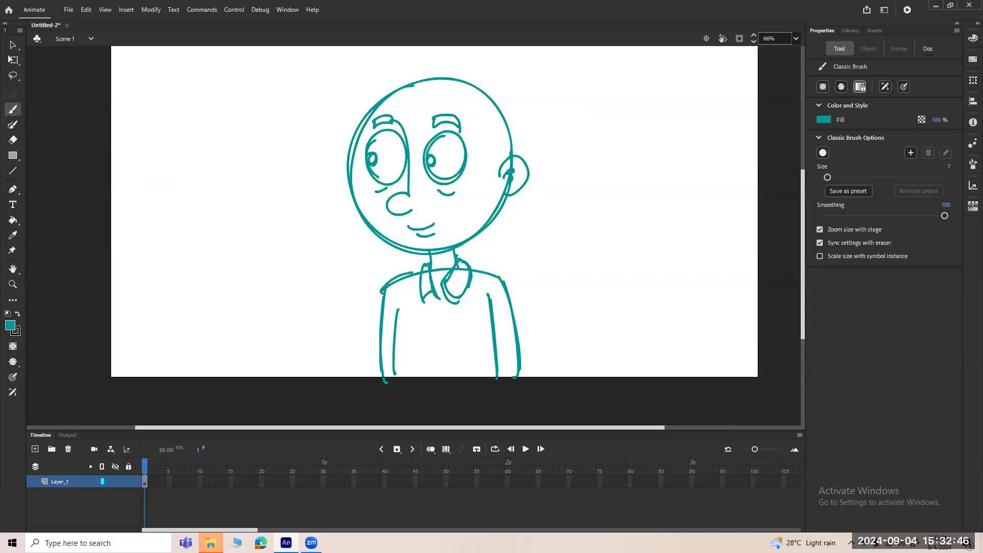
drag(497, 361, 515, 353)
drag(399, 310, 395, 383)
drag(381, 282, 378, 383)
drag(484, 270, 523, 384)
- Draw a curved arrow beside the character and hand-letter the label "BRUSH" at its end
mouse_move(588, 255)
mouse_down()
mouse_move(542, 266)
mouse_move(553, 272)
mouse_up()
drag(453, 190, 470, 210)
mouse_move(486, 287)
mouse_down()
mouse_move(532, 261)
mouse_move(553, 280)
mouse_up()
drag(552, 263, 552, 281)
drag(562, 278, 563, 260)
drag(562, 260, 572, 277)
drag(576, 263, 587, 275)
drag(596, 260, 588, 275)
drag(597, 262, 604, 276)
drag(596, 270, 604, 269)
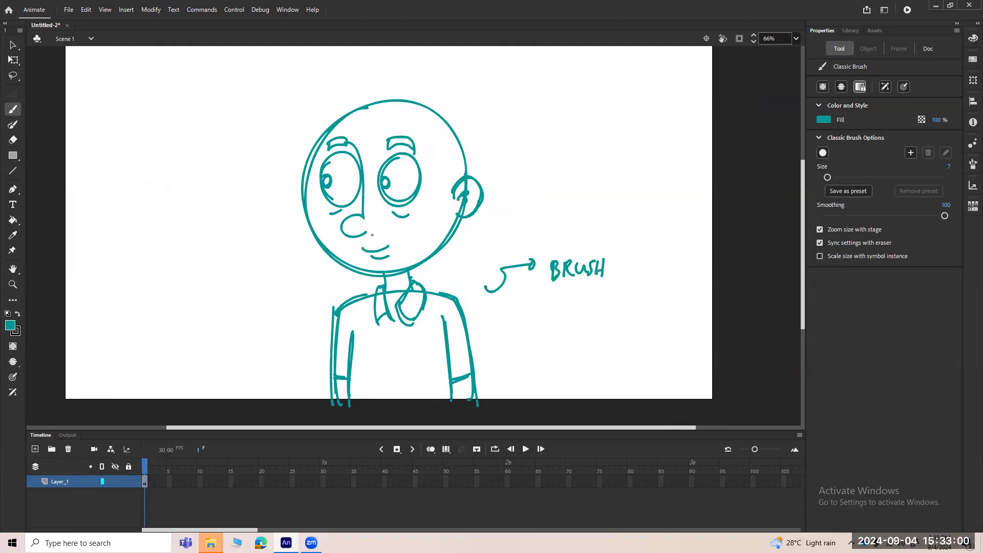
- Examine the brush strokes around the mouth up close at 527%, and return to the whole character at 66%
scroll(372, 238, up, 3)
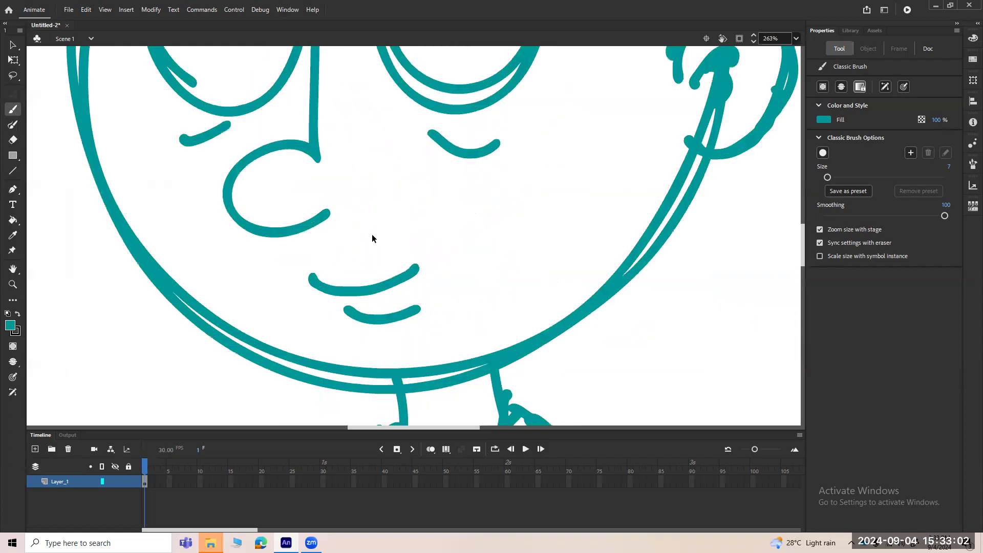
scroll(372, 238, down, 3)
scroll(372, 239, up, 3)
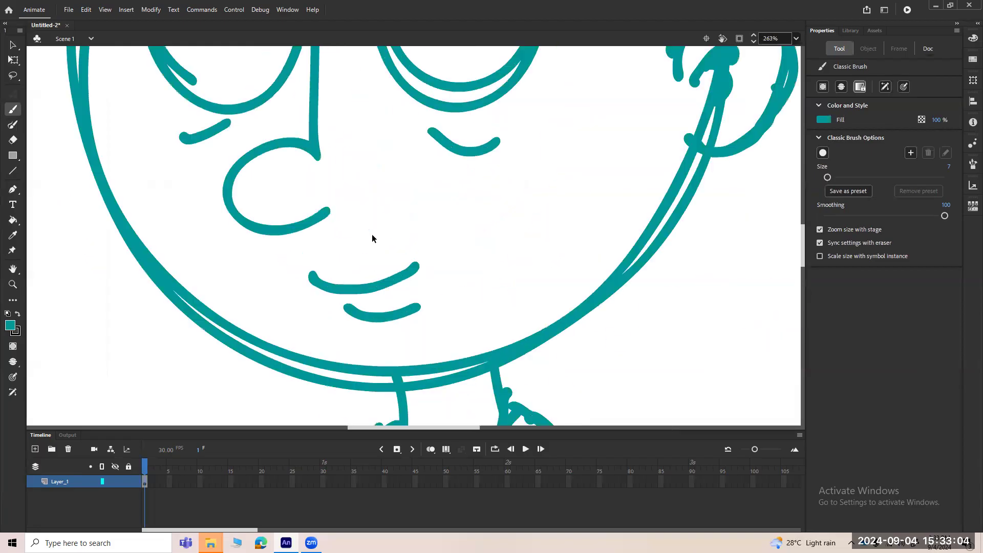
scroll(372, 238, up, 1)
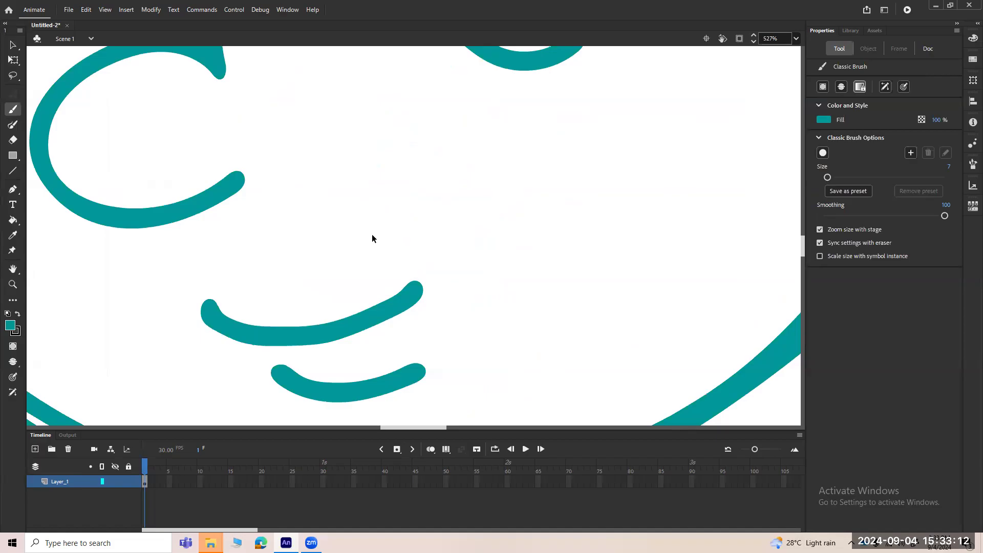
scroll(372, 235, down, 3)
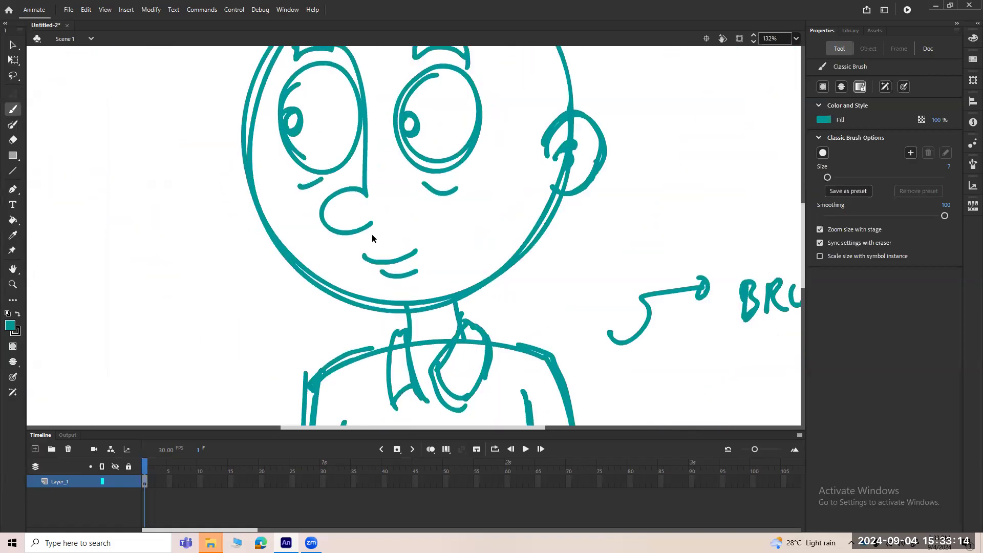
drag(541, 201, 502, 229)
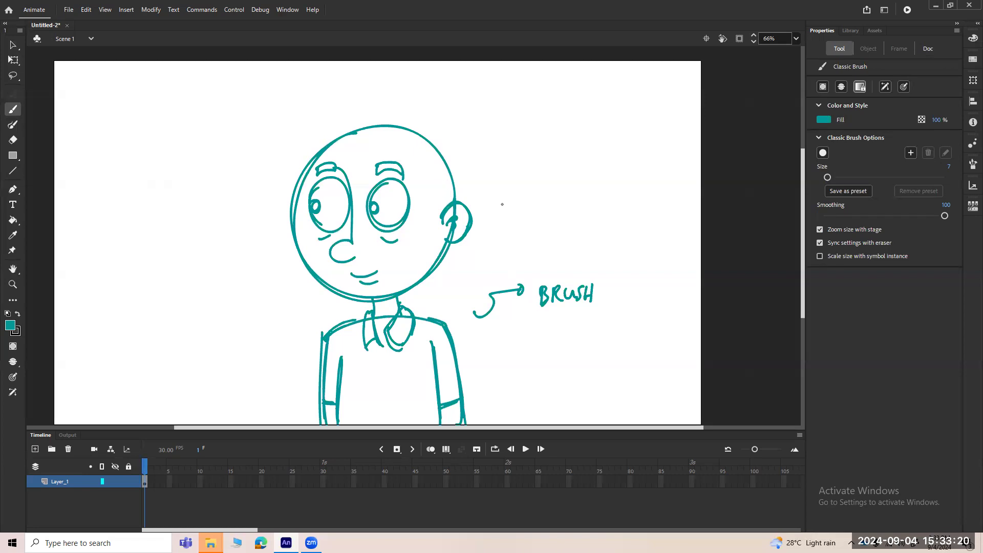
scroll(564, 270, down, 2)
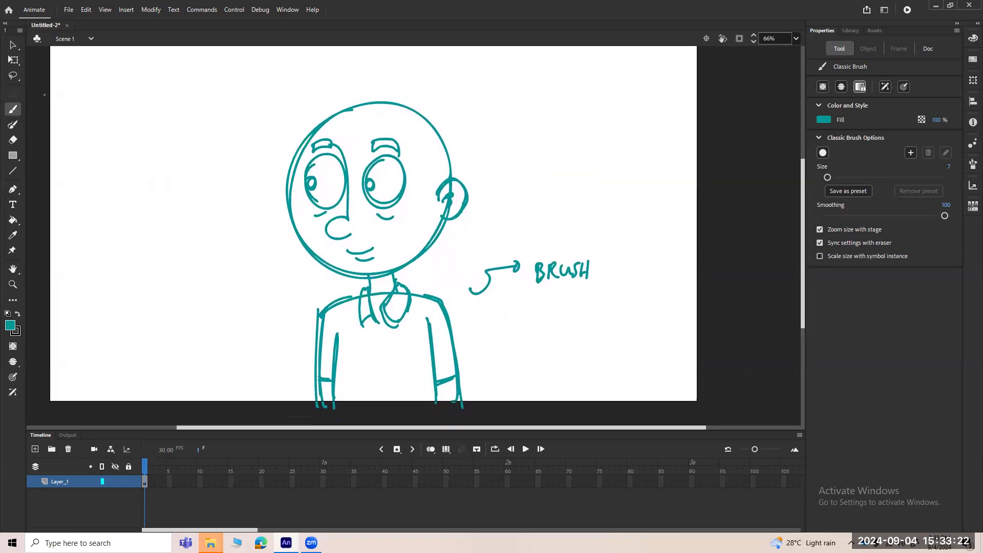
- Lasso-select the character together with its label, and reselect only the arrow and "BRUSH" lettering
click(13, 75)
mouse_move(381, 77)
mouse_down()
mouse_move(230, 140)
mouse_move(207, 257)
mouse_move(216, 327)
mouse_move(283, 402)
mouse_move(369, 421)
mouse_move(473, 412)
mouse_move(611, 349)
mouse_move(621, 195)
mouse_move(490, 91)
mouse_move(360, 79)
mouse_move(382, 78)
mouse_up()
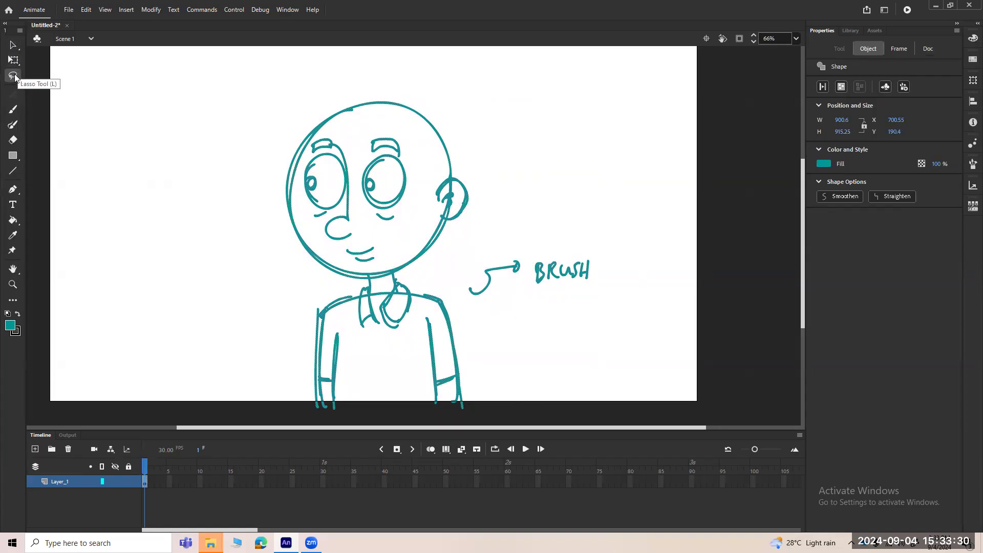
click(468, 250)
mouse_move(467, 250)
mouse_down()
mouse_move(612, 319)
mouse_move(502, 246)
mouse_up()
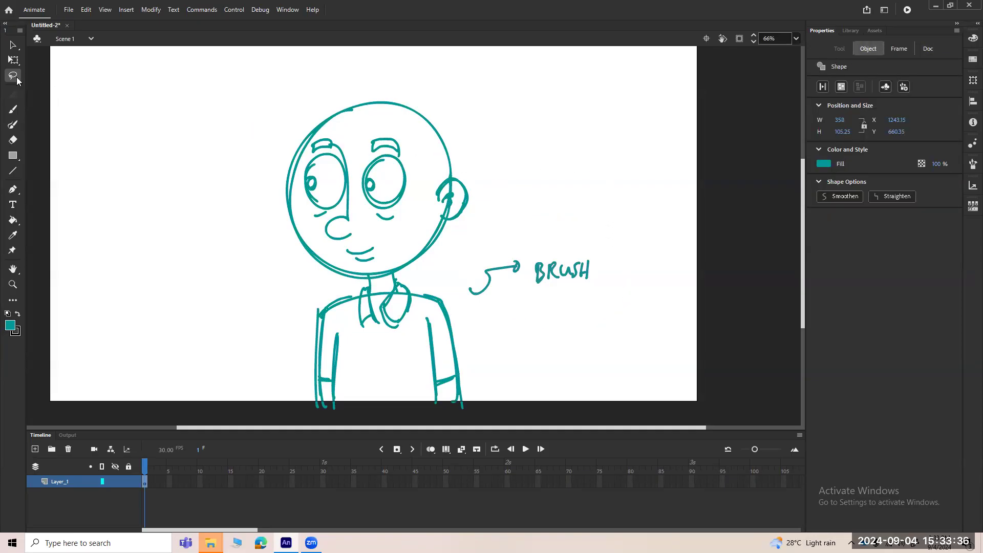
- Try a Free Transform on a lasso selection of the character and undo the change
mouse_move(484, 404)
mouse_down()
mouse_move(478, 329)
mouse_move(443, 304)
mouse_move(493, 230)
mouse_move(464, 122)
mouse_move(422, 87)
mouse_up()
mouse_move(495, 164)
mouse_down()
mouse_move(442, 298)
mouse_move(474, 420)
mouse_move(353, 425)
mouse_move(241, 251)
mouse_move(377, 81)
mouse_move(472, 116)
mouse_move(406, 453)
mouse_up()
key(q)
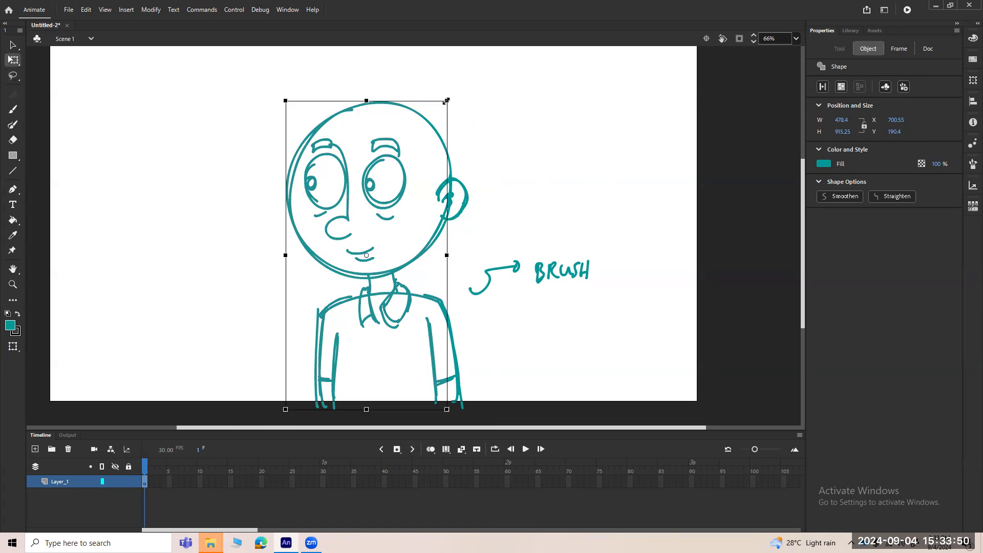
drag(447, 101, 448, 101)
key(ctrl+z)
- Lasso-select the whole character, then shrink it slightly, move it away from the label and tilt it counterclockwise with Free Transform
key(l)
mouse_move(474, 362)
mouse_down()
mouse_move(497, 149)
mouse_move(208, 388)
mouse_move(472, 365)
mouse_up()
key(q)
mouse_move(468, 99)
mouse_down()
mouse_move(464, 111)
mouse_move(381, 115)
mouse_up()
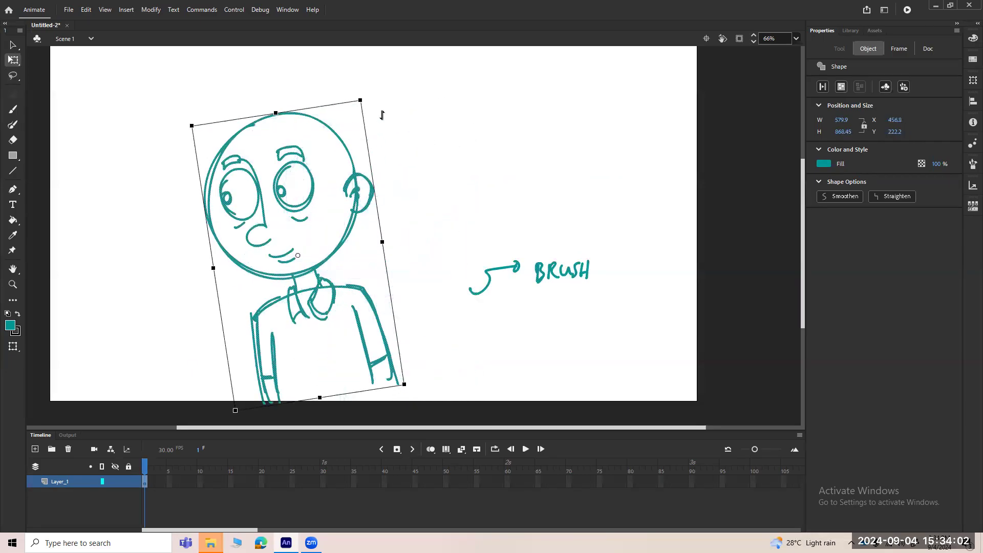
click(377, 106)
- Box-select the tilted character, rotate it clockwise back to upright with Free Transform and deselect it
drag(161, 109, 488, 427)
click(435, 205)
drag(133, 103, 431, 421)
drag(407, 112, 420, 129)
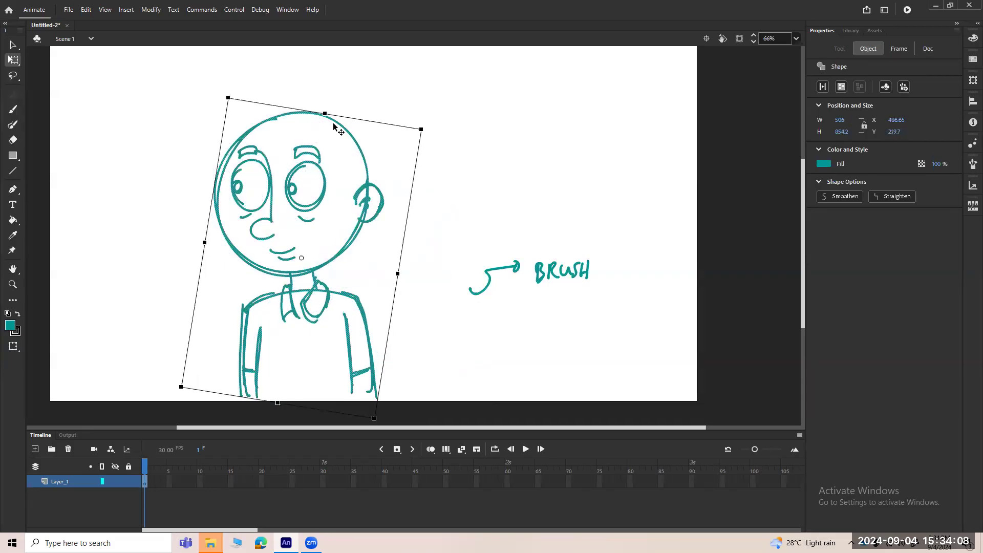
click(401, 149)
- Box-select the upright character, skew it slightly and nudge it downward with Free Transform, and deselect it
drag(153, 105, 428, 411)
mouse_move(299, 112)
mouse_down()
mouse_move(279, 112)
mouse_move(316, 115)
mouse_move(274, 114)
mouse_move(288, 113)
mouse_up()
drag(342, 240, 342, 248)
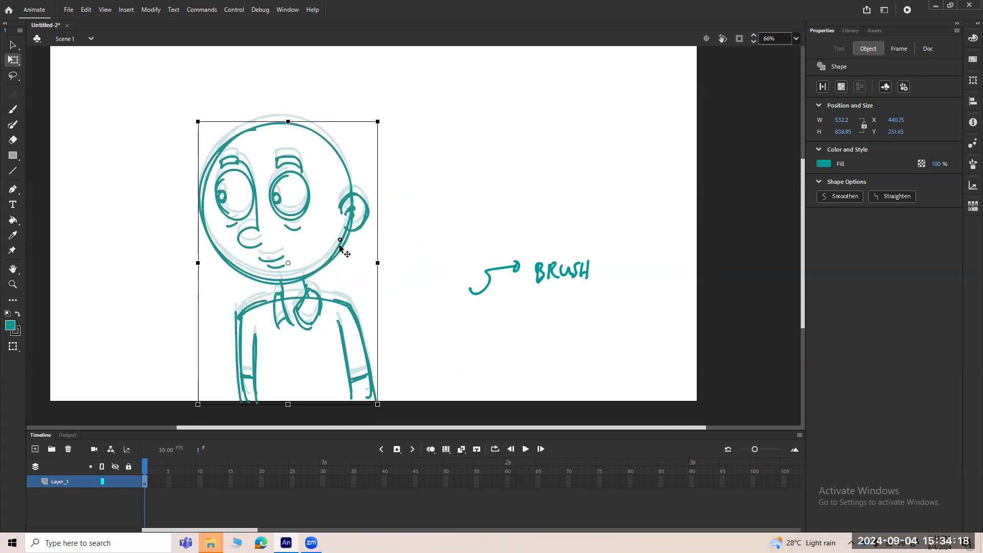
drag(287, 120, 287, 122)
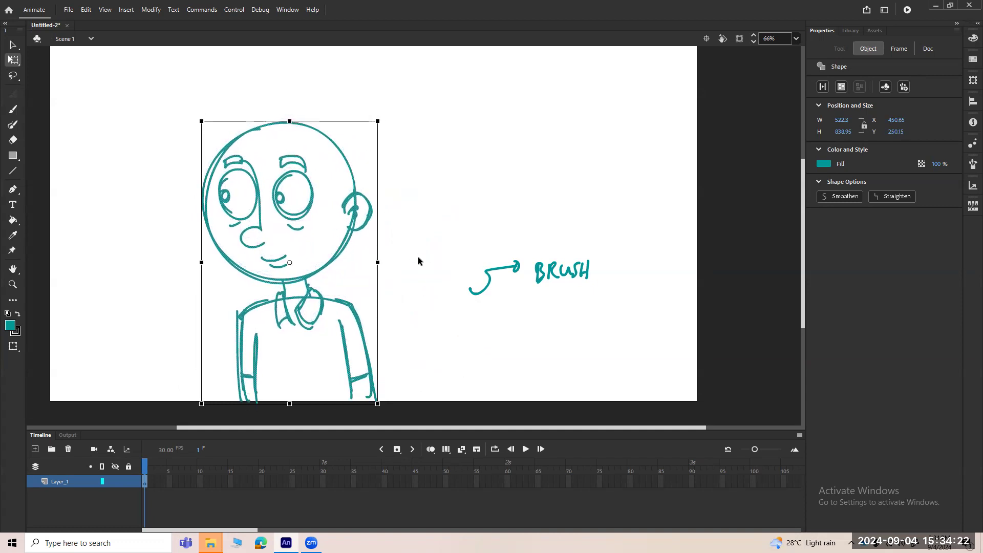
click(420, 208)
- Rotate the stage view around different pivot points with the Rotation tool and bring it back nearly level
key(space)
drag(473, 172, 480, 200)
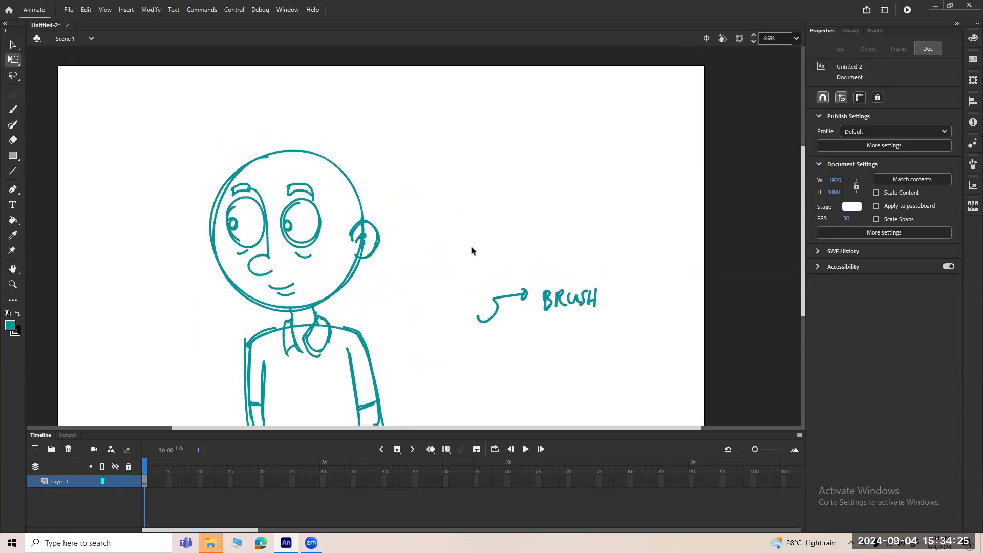
click(722, 39)
drag(577, 235, 542, 226)
click(609, 129)
drag(604, 145, 149, 193)
click(129, 193)
drag(161, 273, 347, 352)
click(505, 218)
drag(485, 355, 477, 353)
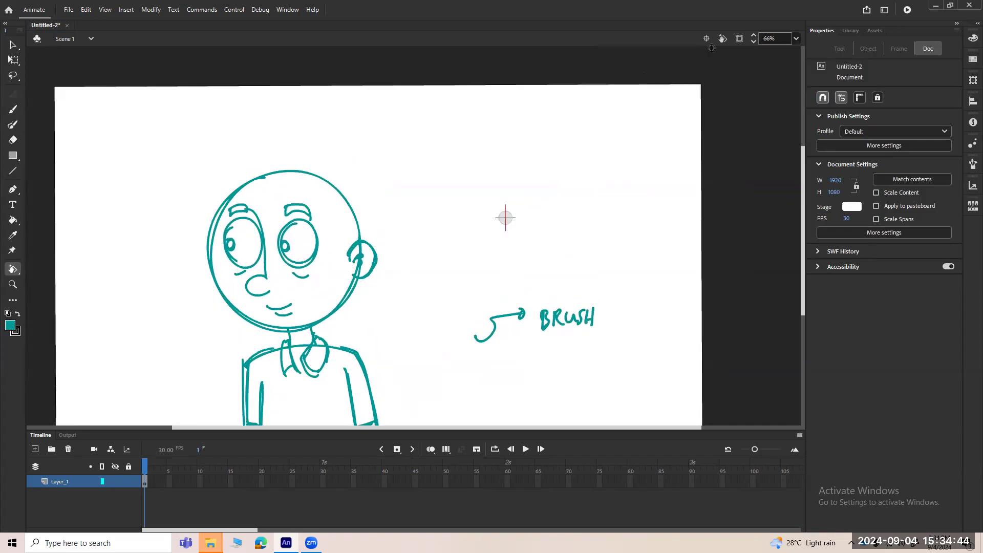
- Turn on clipping of content outside the stage and reactivate the stage Rotation tool
click(740, 40)
click(721, 40)
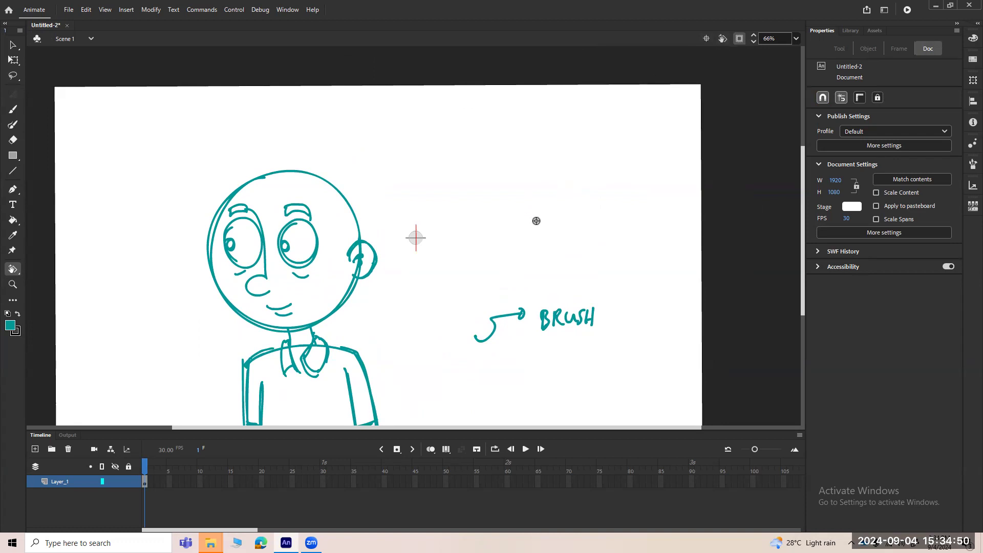
- Rotate the stage view with the Rotation tool, and restore it to a level, centred position with Center Stage
drag(600, 201, 598, 185)
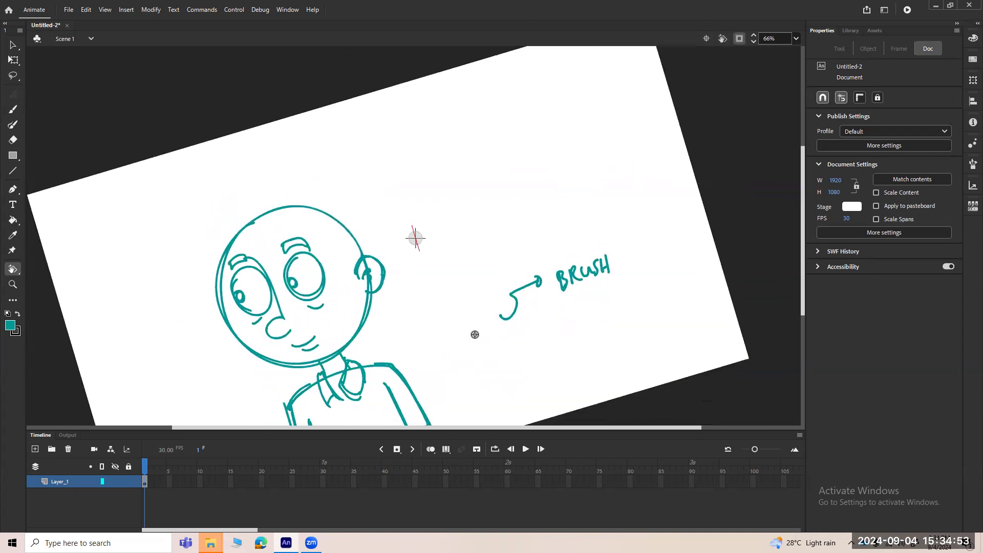
click(707, 39)
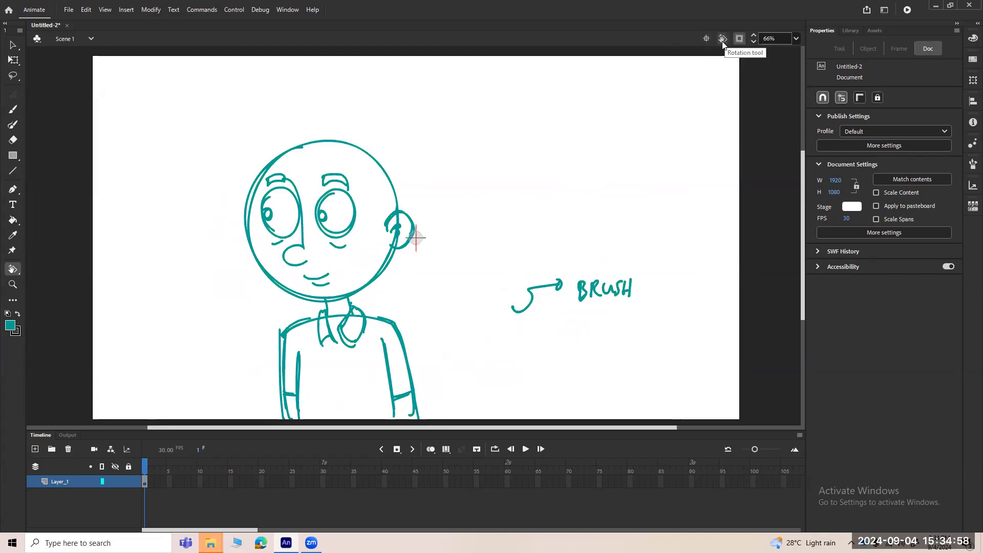
- Rotate the stage view clockwise and sketch a small boxy head with eyes, nose, mouth and ears above the BRUSH label using Classic Brush
mouse_move(661, 155)
mouse_down()
mouse_move(665, 165)
mouse_move(647, 109)
mouse_move(656, 107)
mouse_move(555, 246)
mouse_move(528, 199)
mouse_move(546, 306)
mouse_up()
key(b)
mouse_move(534, 232)
mouse_down()
mouse_move(587, 210)
mouse_move(599, 290)
mouse_up()
drag(539, 298, 601, 291)
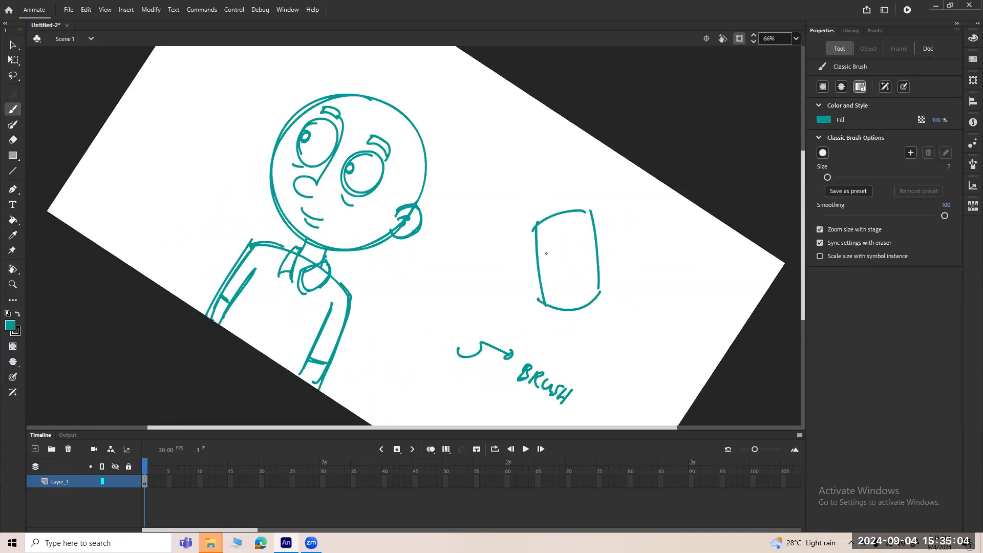
mouse_move(578, 253)
mouse_down()
mouse_move(566, 285)
mouse_move(579, 285)
mouse_move(538, 288)
mouse_up()
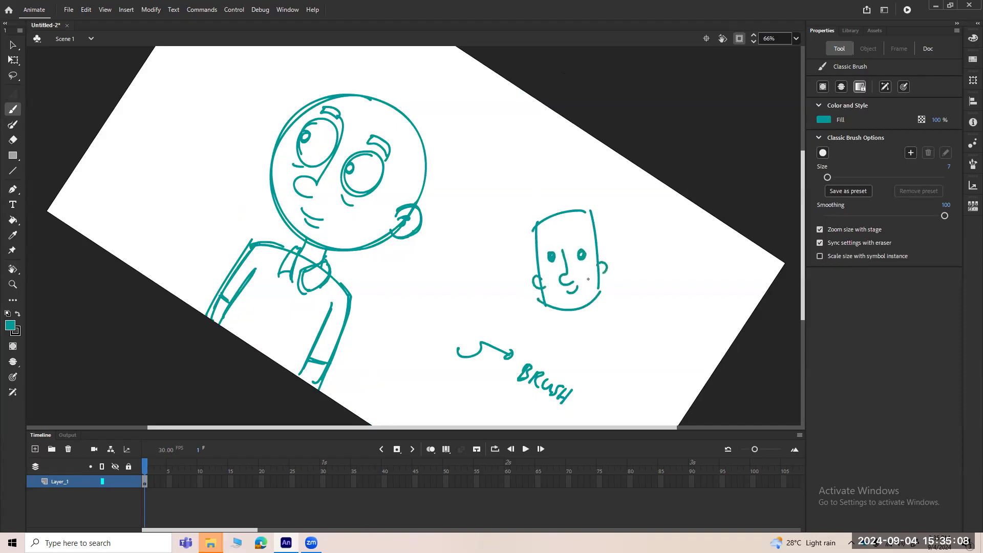
- Sketch the neck, collar, shoulders and arms below the small boxy head, and restore the stage view to level and centred
mouse_move(546, 330)
mouse_down()
mouse_move(612, 336)
mouse_move(617, 372)
mouse_up()
drag(546, 326, 547, 365)
mouse_move(569, 311)
mouse_down()
mouse_move(573, 335)
mouse_move(584, 335)
mouse_move(546, 368)
mouse_up()
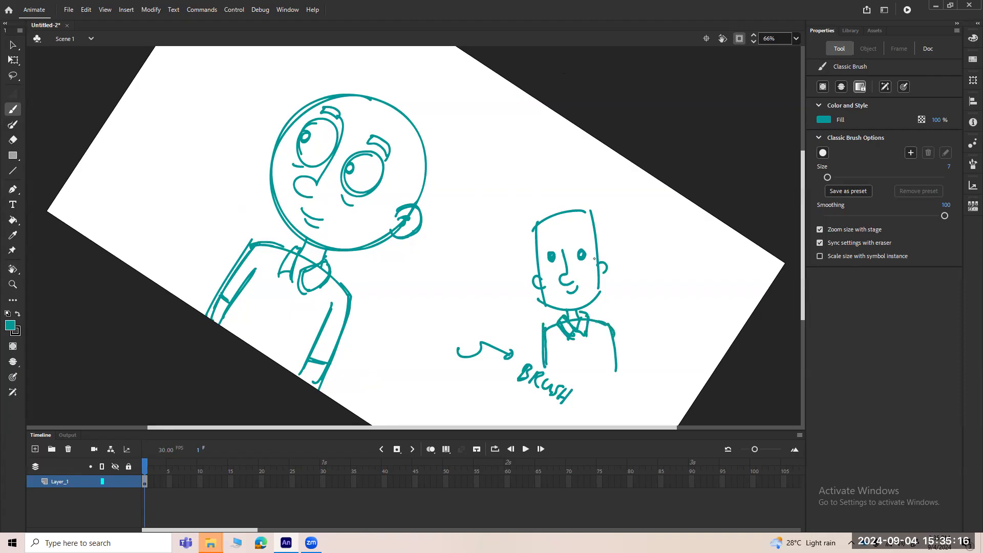
click(707, 39)
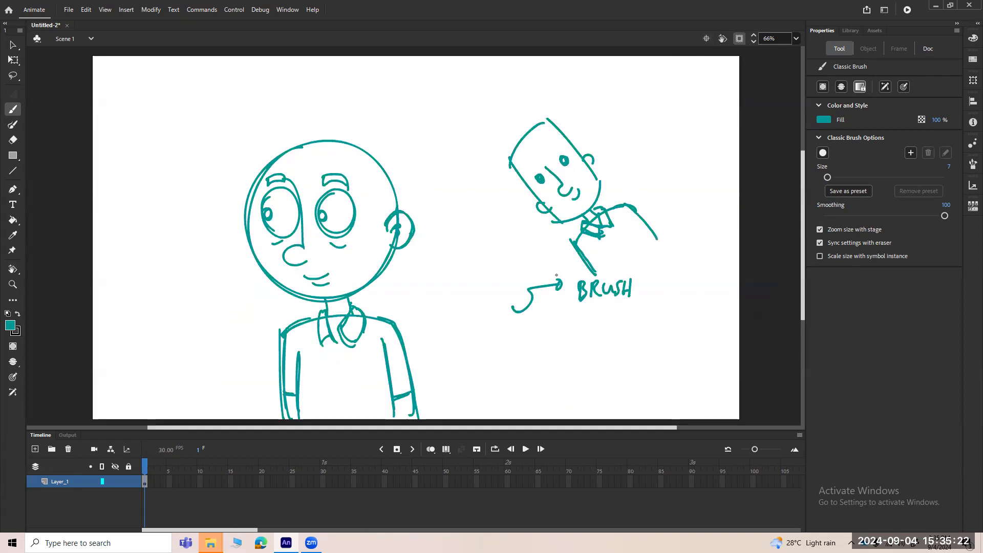